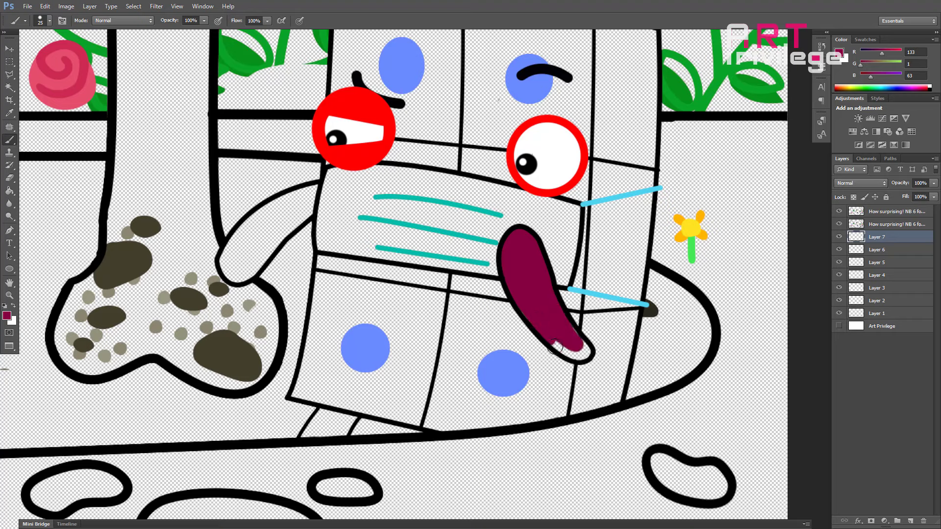
# Paint the small masked character's arms and leg dark maroon (RGB 133, 1, 63) within their outlines on Layer 7.
pyautogui.moveTo(388, 279); pyautogui.dragTo(496, 271)
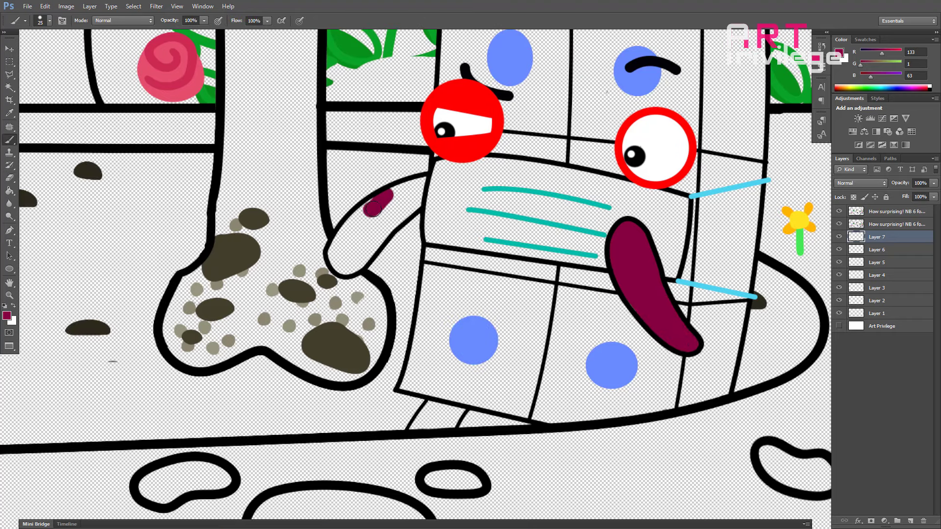
pyautogui.moveTo(373, 209)
pyautogui.mouseDown()
pyautogui.moveTo(335, 262)
pyautogui.moveTo(374, 240)
pyautogui.mouseUp()
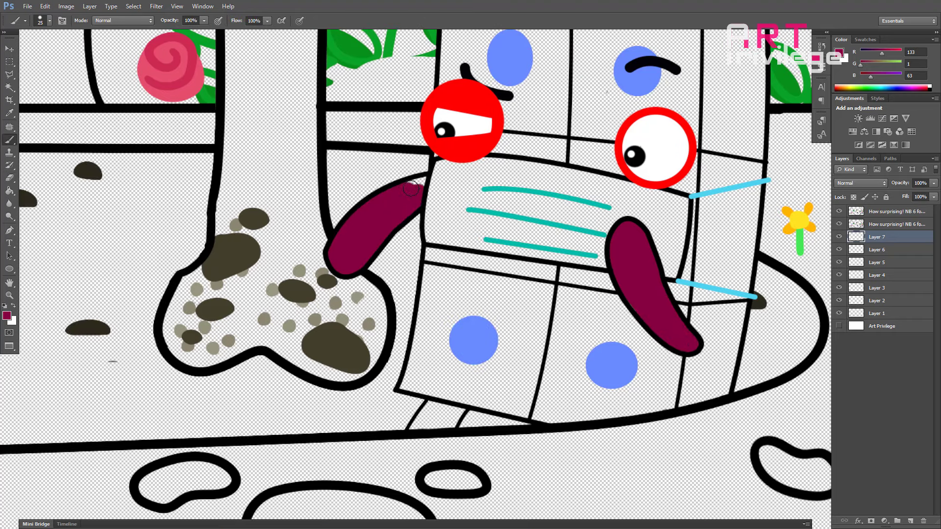
pyautogui.scroll(-5, 422, 191)
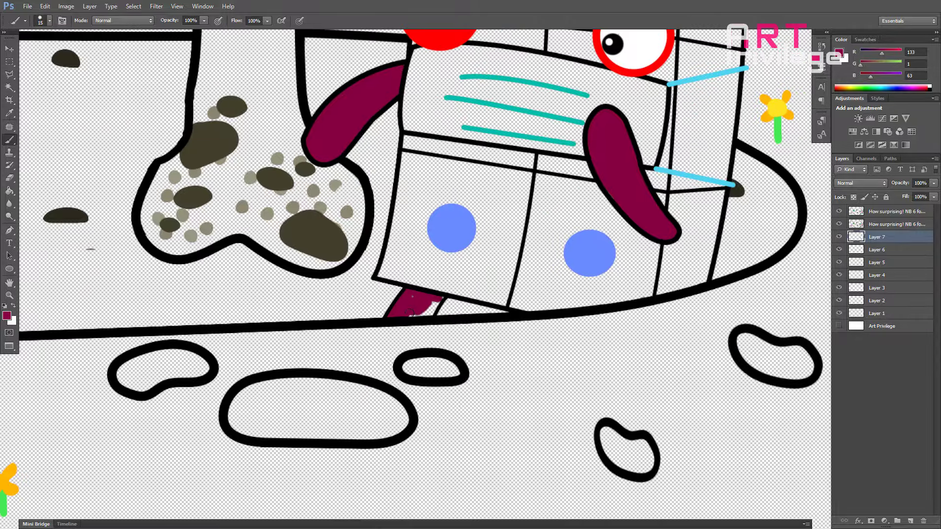
pyautogui.moveTo(473, 263); pyautogui.dragTo(409, 397)
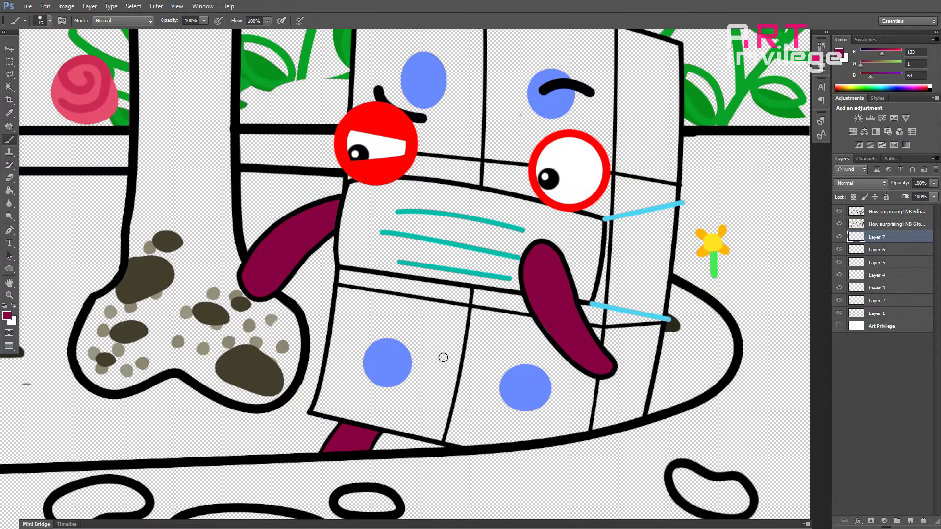
# Paint the small character's face mask turquoise (RGB 1, 211, 189) within its outline on Layer 7.
pyautogui.click(840, 58)
pyautogui.click(515, 224)
pyautogui.click(501, 163)
pyautogui.click(608, 137)
pyautogui.moveTo(864, 76); pyautogui.dragTo(890, 76)
pyautogui.press(']')
pyautogui.press(']')
pyautogui.press(']')
pyautogui.moveTo(462, 226)
pyautogui.mouseDown()
pyautogui.moveTo(429, 218)
pyautogui.moveTo(407, 194)
pyautogui.moveTo(361, 195)
pyautogui.moveTo(346, 255)
pyautogui.moveTo(366, 261)
pyautogui.moveTo(394, 223)
pyautogui.moveTo(401, 189)
pyautogui.moveTo(592, 226)
pyautogui.moveTo(449, 233)
pyautogui.moveTo(468, 261)
pyautogui.mouseUp()
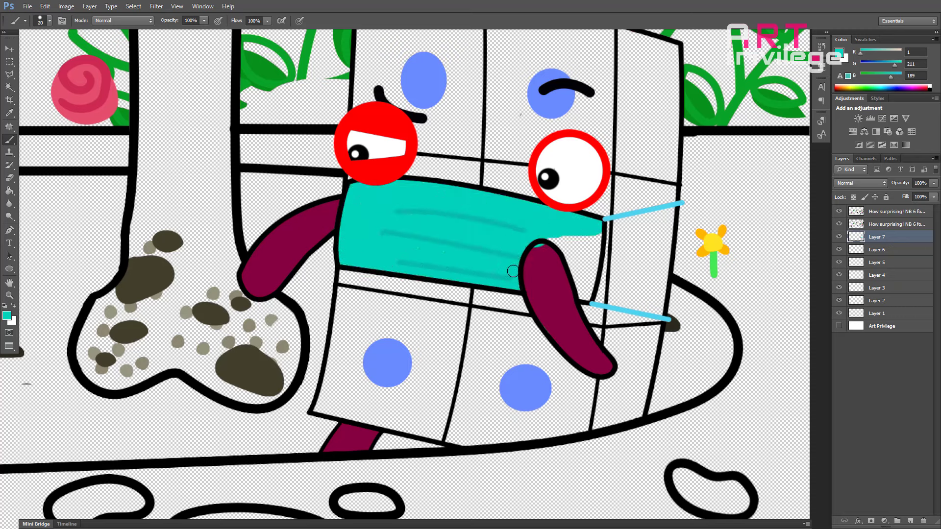
pyautogui.keyDown('alt'); pyautogui.click(571, 250); pyautogui.keyUp('alt')
pyautogui.scroll(-1, 329, 178)
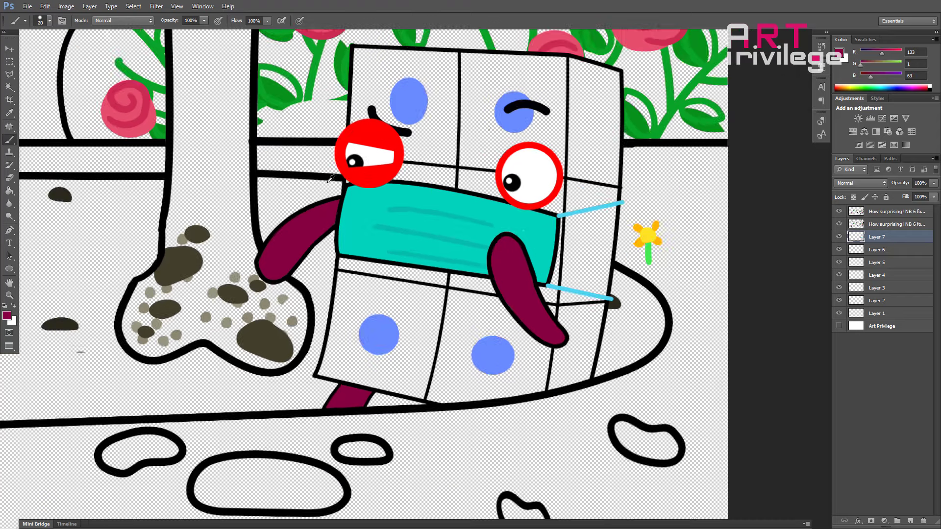
# Paint most of the masked character's block body blue-violet (RGB 102, 0, 255) on Layer 6.
pyautogui.scroll(-1, 330, 179)
pyautogui.click(877, 249)
pyautogui.click(901, 88)
pyautogui.click(839, 52)
pyautogui.click(503, 142)
pyautogui.click(603, 136)
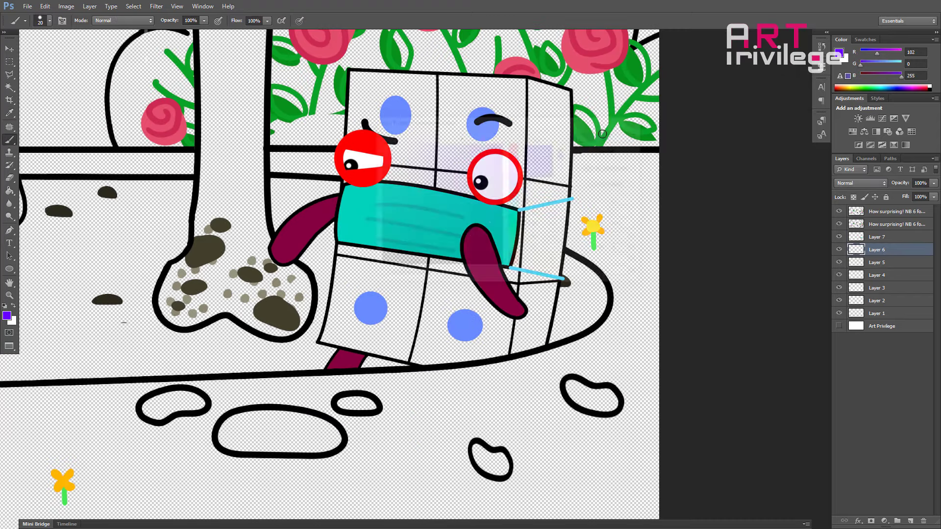
pyautogui.press(']')
pyautogui.press(']')
pyautogui.press(']')
pyautogui.press(']')
pyautogui.moveTo(467, 182)
pyautogui.mouseDown()
pyautogui.moveTo(527, 285)
pyautogui.moveTo(481, 255)
pyautogui.moveTo(415, 257)
pyautogui.moveTo(359, 279)
pyautogui.moveTo(348, 269)
pyautogui.moveTo(370, 309)
pyautogui.moveTo(461, 345)
pyautogui.moveTo(531, 338)
pyautogui.moveTo(544, 296)
pyautogui.moveTo(545, 161)
pyautogui.moveTo(374, 112)
pyautogui.moveTo(328, 147)
pyautogui.moveTo(335, 180)
pyautogui.moveTo(331, 85)
pyautogui.moveTo(462, 93)
pyautogui.moveTo(339, 112)
pyautogui.moveTo(420, 139)
pyautogui.moveTo(496, 118)
pyautogui.moveTo(458, 94)
pyautogui.moveTo(536, 97)
pyautogui.moveTo(539, 126)
pyautogui.moveTo(635, 112)
pyautogui.moveTo(612, 154)
pyautogui.mouseUp()
pyautogui.scroll(1, 402, 69)
pyautogui.press('[')
pyautogui.press(']')
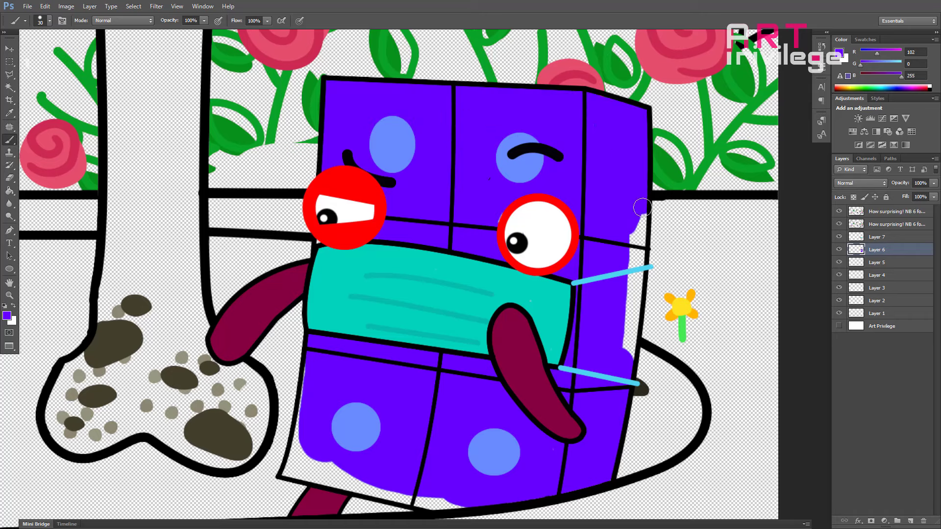
# Finish the blue-violet body fill along the character's right side face and lower-left corner.
pyautogui.moveTo(643, 207); pyautogui.dragTo(628, 303)
pyautogui.moveTo(490, 372); pyautogui.dragTo(496, 260)
pyautogui.moveTo(464, 390); pyautogui.dragTo(318, 355)
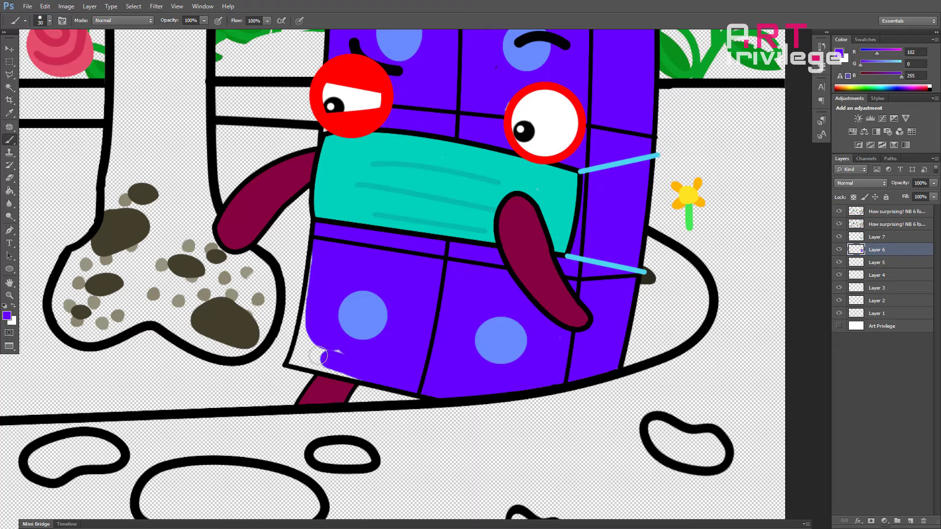
pyautogui.moveTo(309, 315)
pyautogui.mouseDown()
pyautogui.moveTo(309, 363)
pyautogui.moveTo(343, 365)
pyautogui.mouseUp()
pyautogui.scroll(-1, 443, 375)
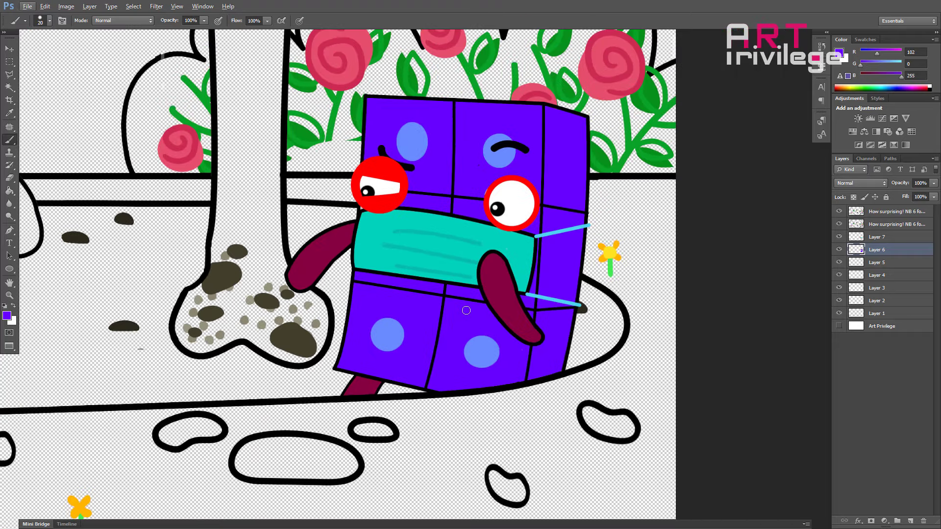
pyautogui.moveTo(413, 251); pyautogui.dragTo(550, 332)
pyautogui.scroll(-2, 607, 335)
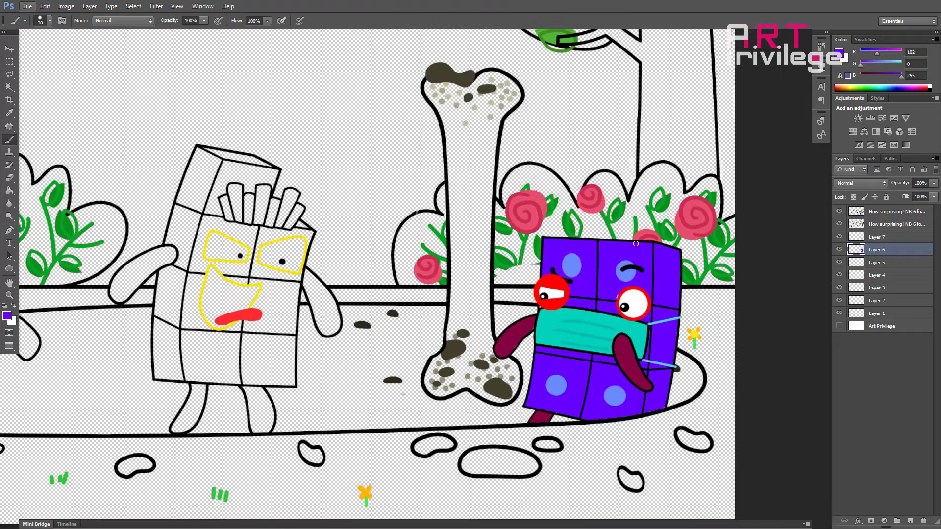
# Paint the bone's shaft and lower end off-white (RGB 250, 247, 255) on Layer 6.
pyautogui.click(7, 316)
pyautogui.moveTo(474, 166); pyautogui.dragTo(381, 143)
pyautogui.click(606, 139)
pyautogui.press(']')
pyautogui.press(']')
pyautogui.press(']')
pyautogui.press(']')
pyautogui.moveTo(471, 138)
pyautogui.mouseDown()
pyautogui.moveTo(466, 293)
pyautogui.moveTo(497, 366)
pyautogui.mouseUp()
pyautogui.moveTo(484, 316)
pyautogui.mouseDown()
pyautogui.moveTo(459, 93)
pyautogui.moveTo(448, 112)
pyautogui.moveTo(472, 196)
pyautogui.moveTo(467, 305)
pyautogui.moveTo(456, 334)
pyautogui.mouseUp()
pyautogui.scroll(2, 452, 376)
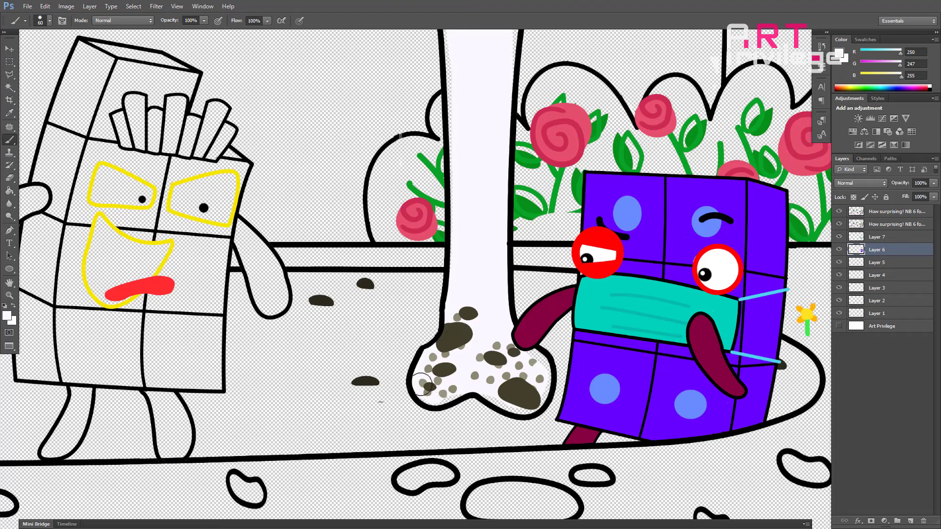
# Complete the off-white fill on the bone's upper end and along the remaining shaft edges.
pyautogui.scroll(3, 463, 181)
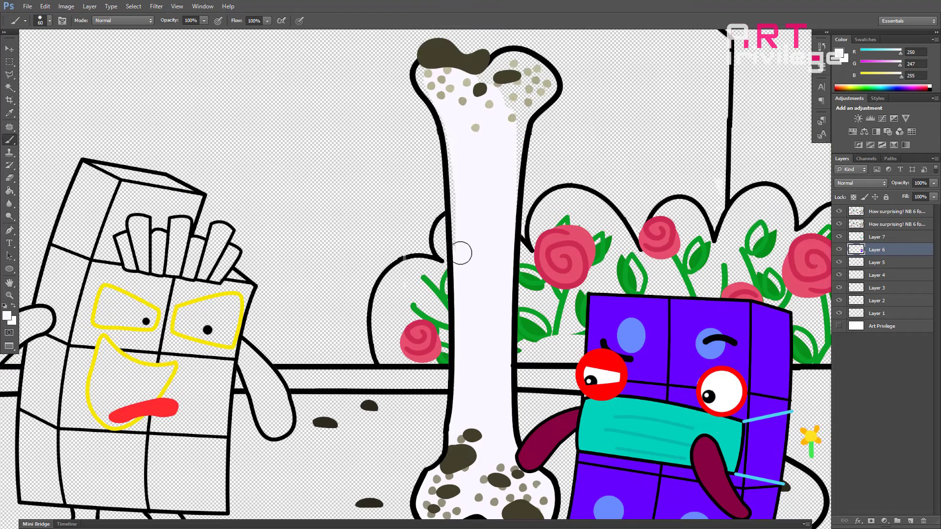
pyautogui.moveTo(427, 73)
pyautogui.mouseDown()
pyautogui.moveTo(476, 88)
pyautogui.moveTo(528, 68)
pyautogui.mouseUp()
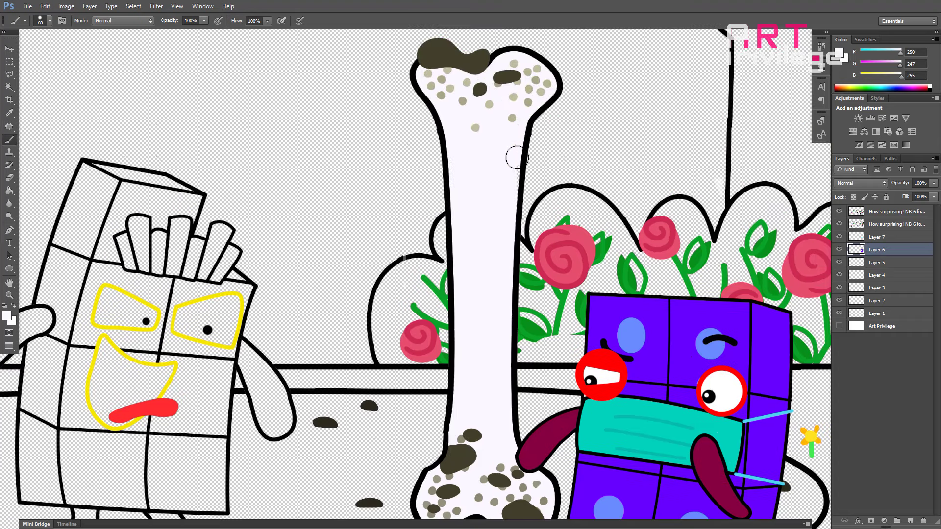
# On the lower of the two line-art layers, fill the middle character's first hair strand red (RGB 255, 0, 0) and the second orange (RGB 255, 174, 0).
pyautogui.scroll(-4, 490, 196)
pyautogui.scroll(3, 491, 266)
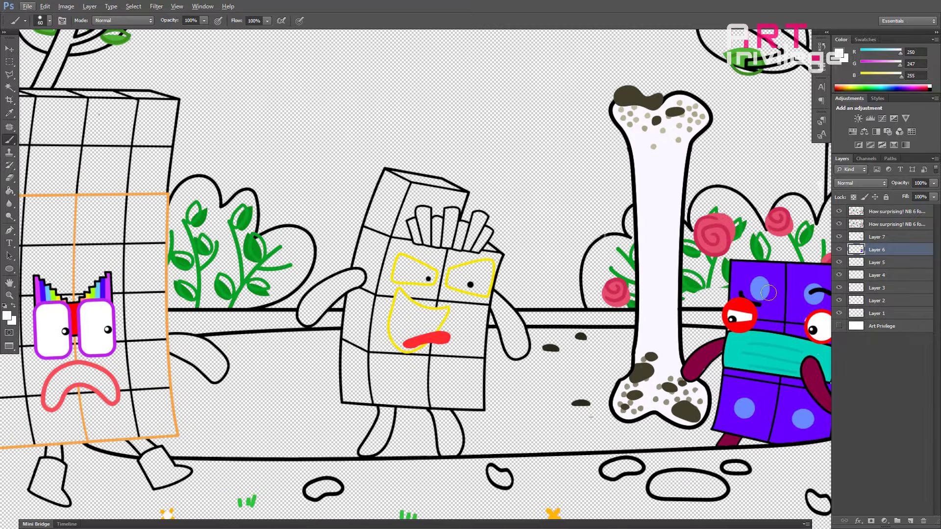
pyautogui.click(888, 225)
pyautogui.click(838, 53)
pyautogui.click(513, 144)
pyautogui.click(502, 144)
pyautogui.click(610, 136)
pyautogui.press('g')
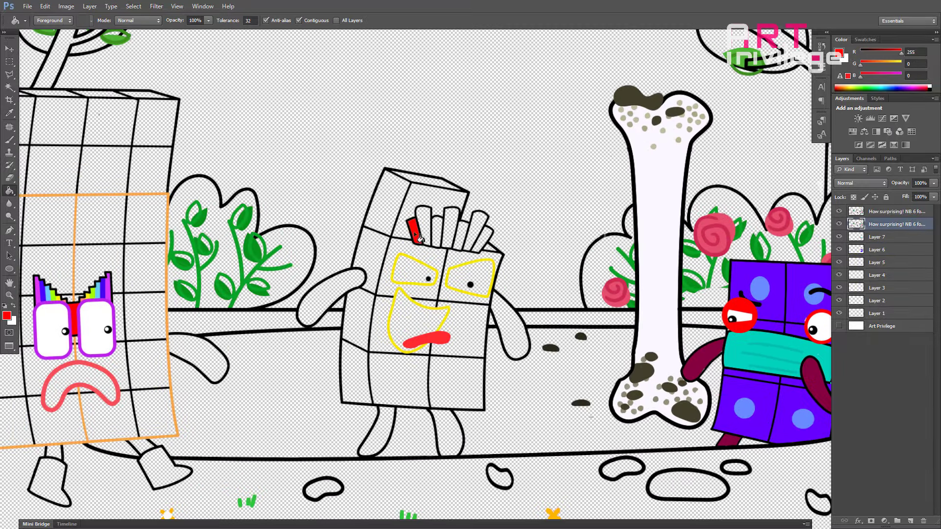
pyautogui.click(838, 53)
pyautogui.click(513, 252)
pyautogui.click(609, 136)
pyautogui.click(426, 235)
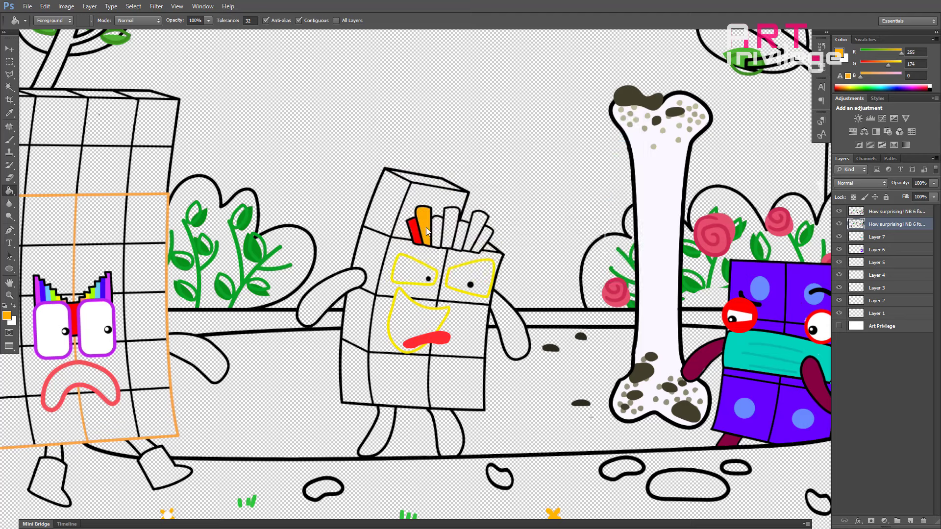
# Fill the middle character's remaining hair strands yellow, green, cyan (RGB 32, 255, 241), violet and purple (RGB 130, 0, 191) in order.
pyautogui.click(838, 53)
pyautogui.click(513, 245)
pyautogui.click(608, 137)
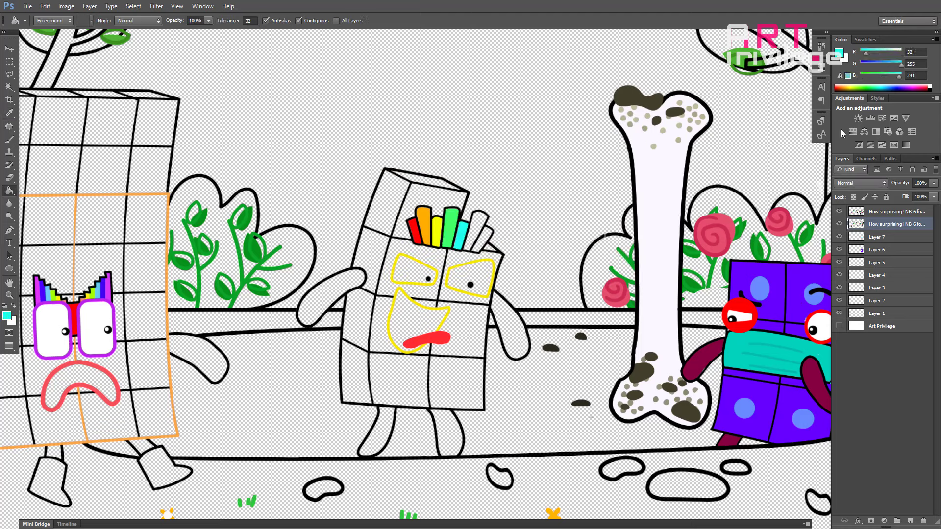
pyautogui.click(904, 88)
pyautogui.click(477, 229)
pyautogui.click(908, 85)
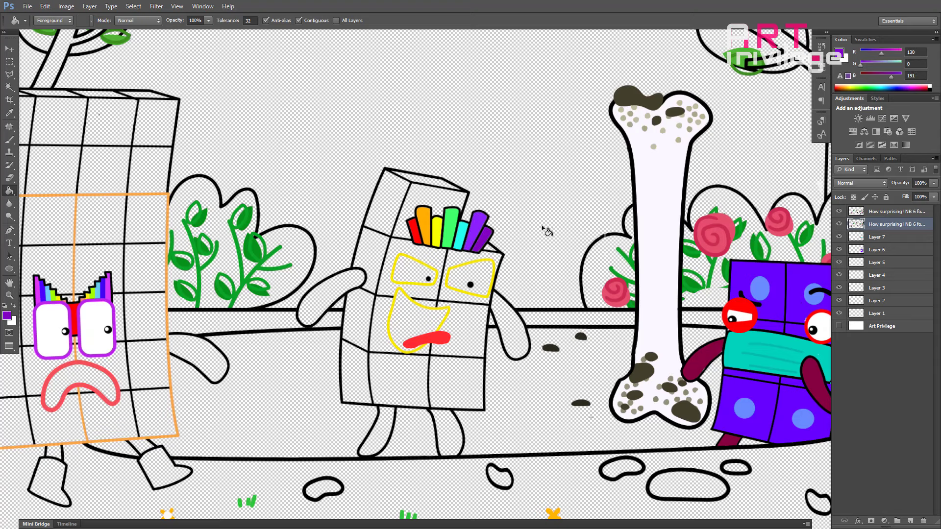
# Fill the middle character's eyes white and its open mouth black.
pyautogui.keyDown('alt'); pyautogui.click(746, 318); pyautogui.keyUp('alt')
pyautogui.moveTo(459, 318); pyautogui.dragTo(455, 276)
pyautogui.click(413, 232)
pyautogui.click(455, 232)
pyautogui.keyDown('alt'); pyautogui.click(465, 243); pyautogui.keyUp('alt')
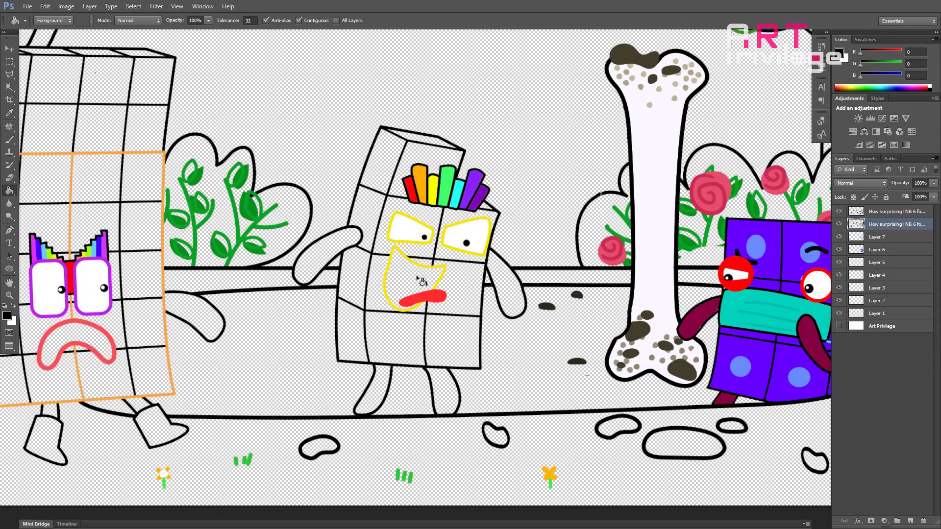
pyautogui.click(419, 277)
# Fill the middle character's top block purple, the right eye's block violet and the left eye's block cyan, matching the hair colours.
pyautogui.keyDown('alt'); pyautogui.click(481, 197); pyautogui.keyUp('alt')
pyautogui.click(439, 160)
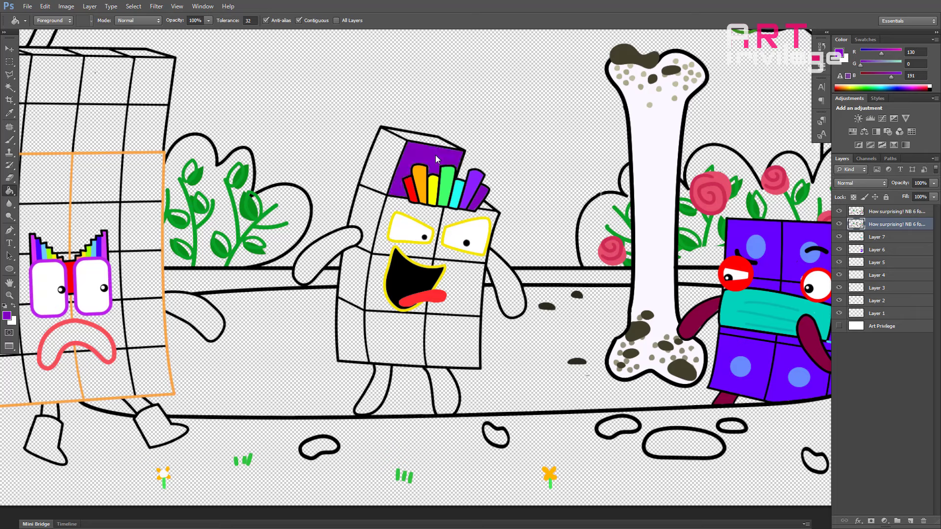
pyautogui.click(385, 162)
pyautogui.click(460, 222)
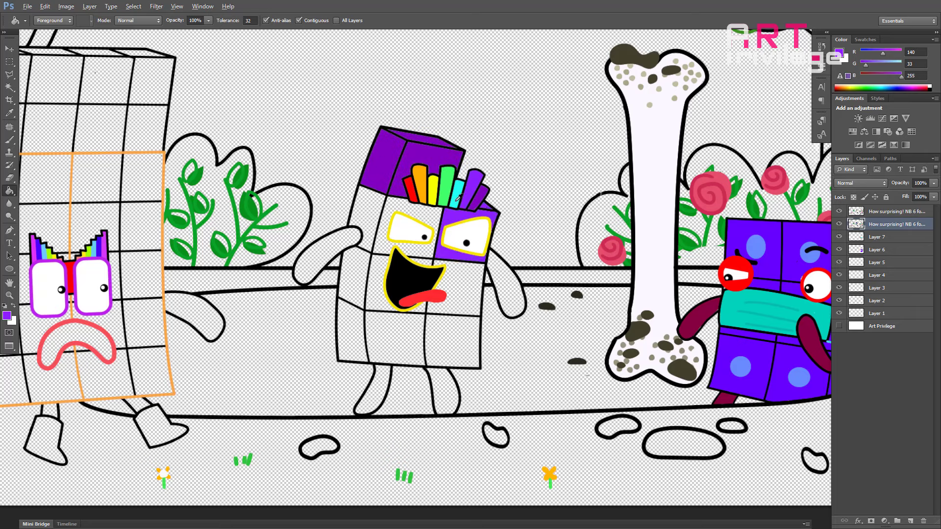
pyautogui.keyDown('alt'); pyautogui.click(458, 198); pyautogui.keyUp('alt')
pyautogui.click(411, 204)
pyautogui.click(373, 217)
# Fill the middle character's mouth row green and yellow and its bottom row orange and red, matching the hair colours.
pyautogui.keyDown('alt'); pyautogui.click(443, 200); pyautogui.keyUp('alt')
pyautogui.click(365, 288)
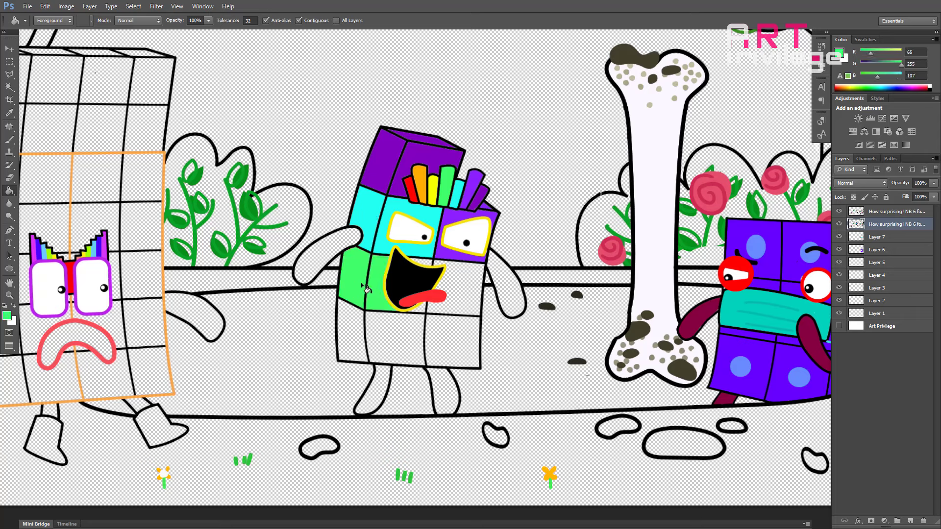
pyautogui.keyDown('alt'); pyautogui.click(434, 189); pyautogui.keyUp('alt')
pyautogui.click(459, 290)
pyautogui.keyDown('alt'); pyautogui.click(411, 188); pyautogui.keyUp('alt')
pyautogui.click(449, 340)
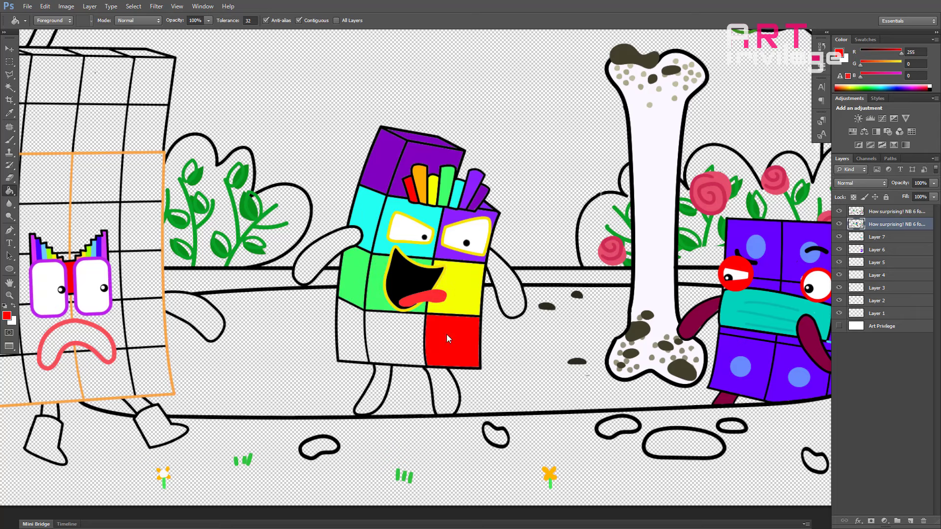
pyautogui.keyDown('alt'); pyautogui.click(420, 179); pyautogui.keyUp('alt')
pyautogui.click(394, 338)
pyautogui.click(356, 340)
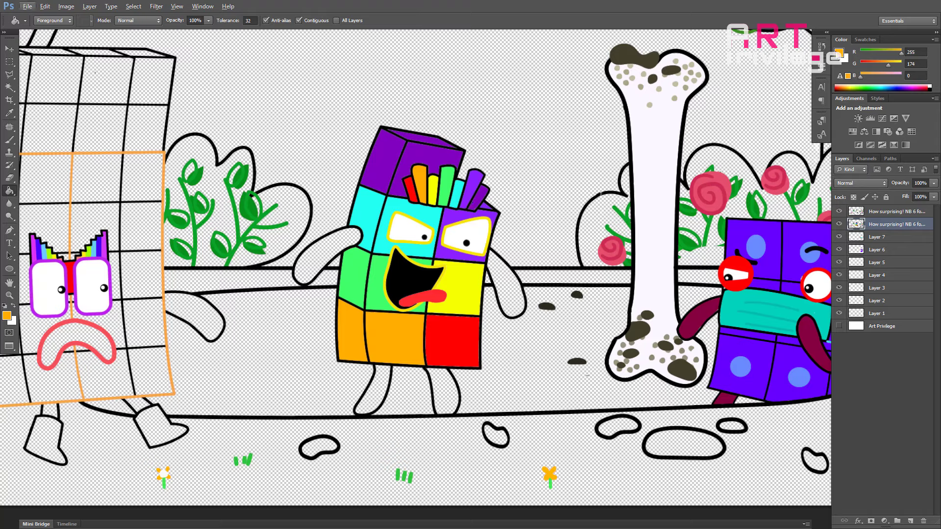
# Fill the middle character's arms and legs dark purple (RGB 75, 0, 110).
pyautogui.click(7, 316)
pyautogui.click(515, 168)
pyautogui.moveTo(485, 207); pyautogui.dragTo(505, 212)
pyautogui.click(608, 137)
pyautogui.click(506, 289)
pyautogui.click(320, 257)
pyautogui.moveTo(320, 259); pyautogui.dragTo(316, 186)
pyautogui.click(373, 317)
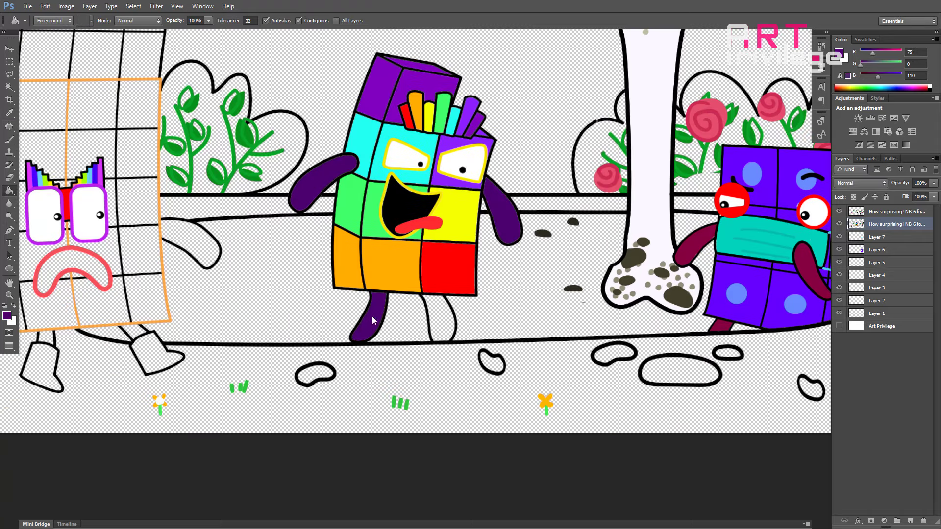
pyautogui.click(441, 324)
# Fill the large leftmost character's arms and legs plum purple (RGB 103, 1, 117).
pyautogui.scroll(-3, 518, 302)
pyautogui.moveTo(416, 338); pyautogui.dragTo(408, 410)
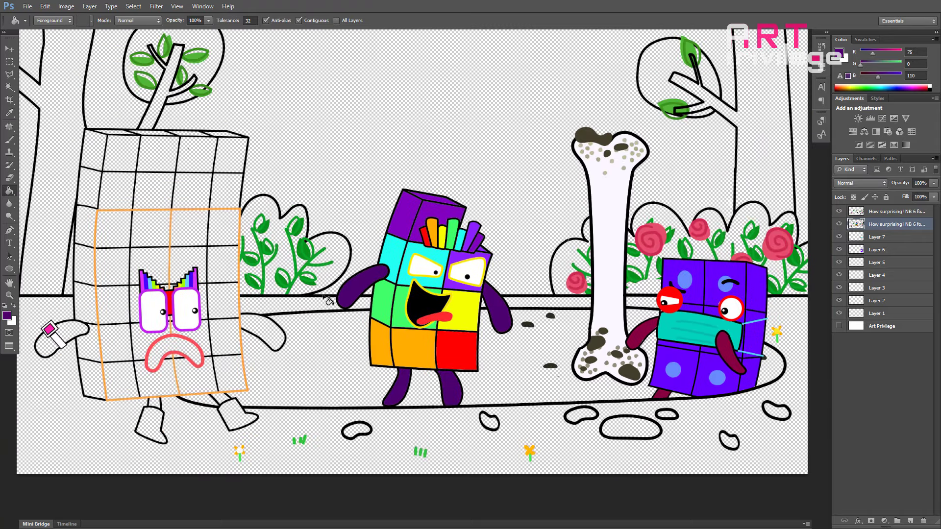
pyautogui.click(7, 315)
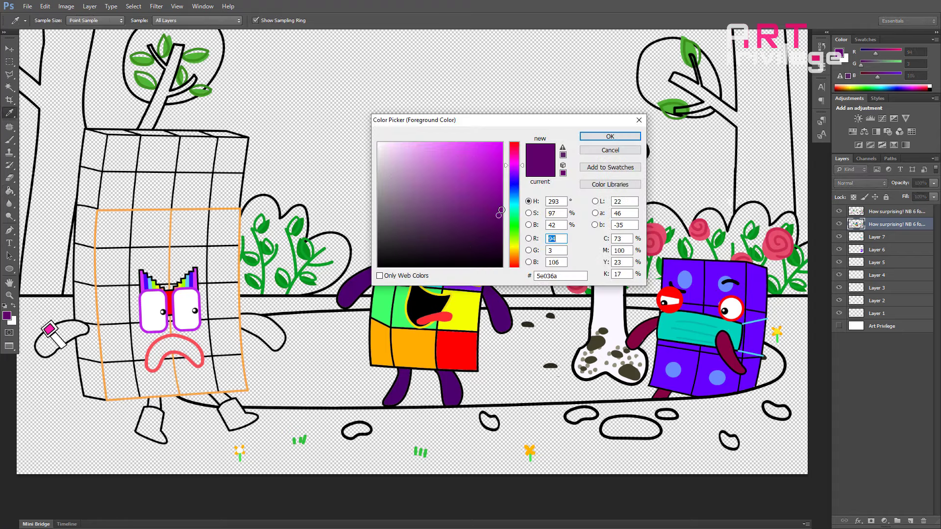
pyautogui.click(606, 138)
pyautogui.click(269, 335)
pyautogui.click(73, 335)
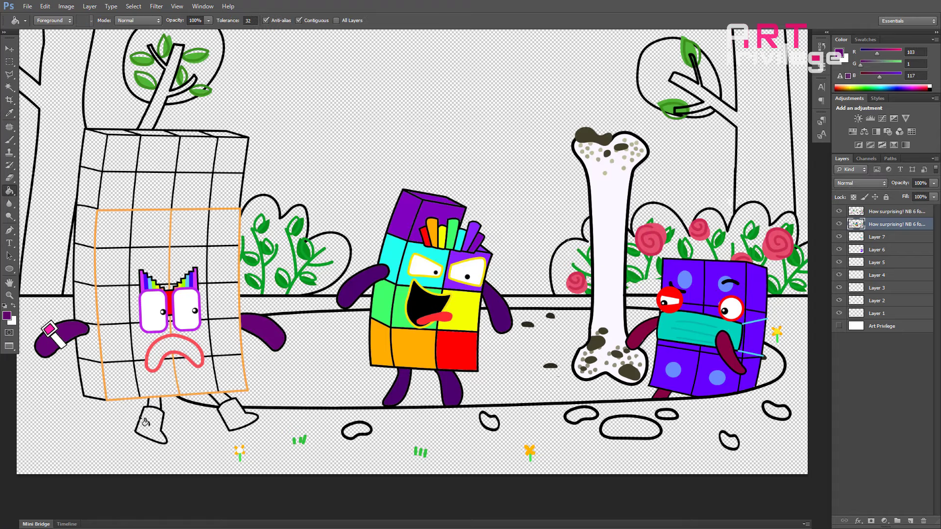
pyautogui.scroll(1, 145, 421)
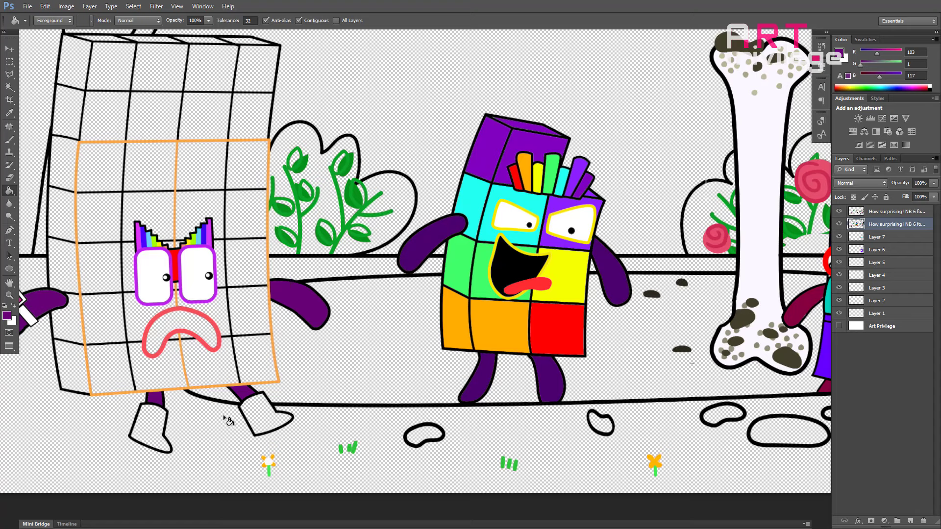
# Fill the large character's left boot magenta, based on the colour of its wristband gem.
pyautogui.keyDown('alt'); pyautogui.click(21, 299); pyautogui.keyUp('alt')
pyautogui.click(7, 315)
pyautogui.click(499, 156)
pyautogui.click(608, 138)
pyautogui.click(148, 429)
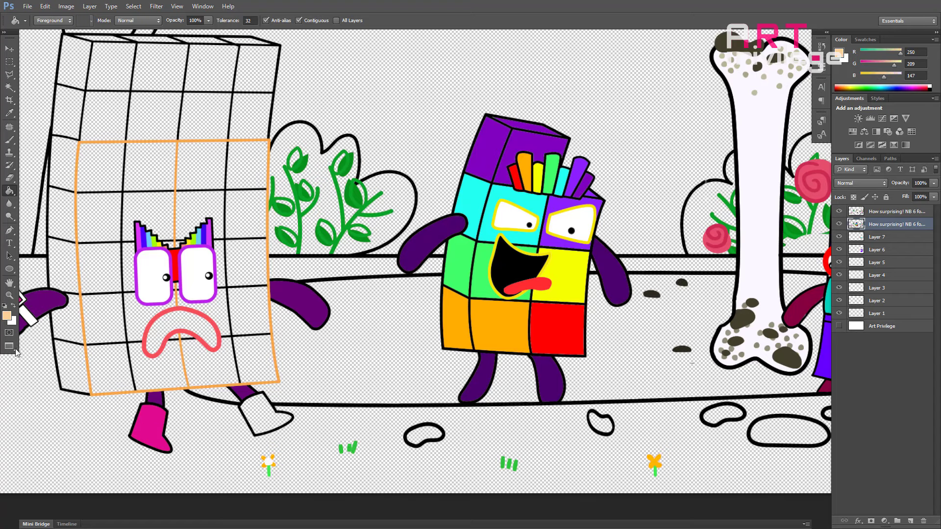
# Fill the large character's right boot light orange (RGB 255, 192, 96) and its frowning mouth black.
pyautogui.click(6, 316)
pyautogui.click(452, 129)
pyautogui.click(606, 133)
pyautogui.click(262, 417)
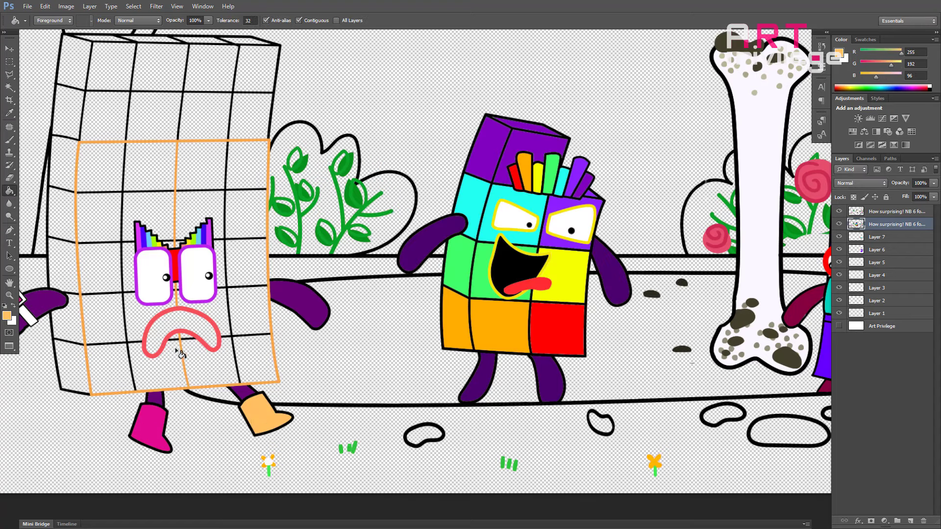
pyautogui.keyDown('alt'); pyautogui.click(166, 278); pyautogui.keyUp('alt')
pyautogui.keyDown('alt'); pyautogui.click(179, 335); pyautogui.keyUp('alt')
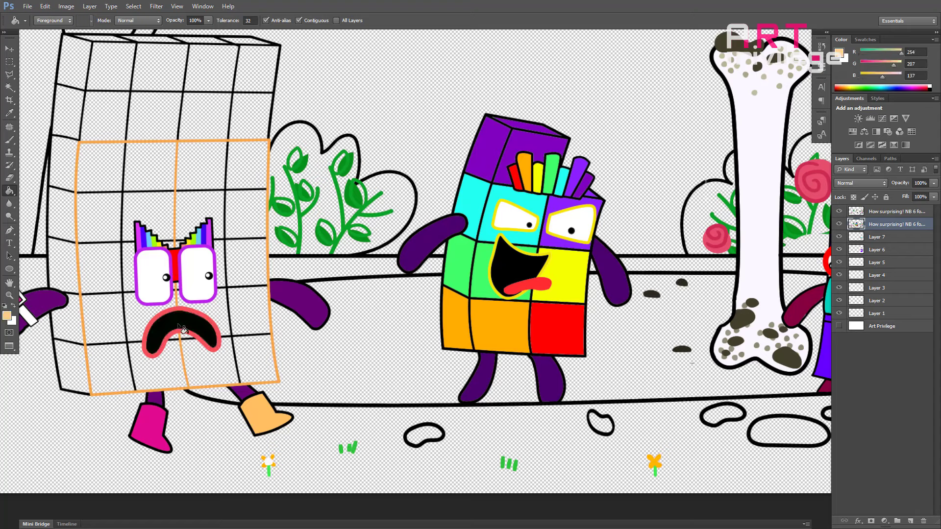
# Brush light orange (RGB 255, 202, 122) over the orange-outlined block of the large character on Layer 7.
pyautogui.click(881, 237)
pyautogui.click(6, 316)
pyautogui.click(443, 142)
pyautogui.press('Return')
pyautogui.press('b')
pyautogui.moveTo(99, 269)
pyautogui.mouseDown()
pyautogui.moveTo(76, 229)
pyautogui.moveTo(103, 265)
pyautogui.moveTo(116, 343)
pyautogui.moveTo(70, 294)
pyautogui.moveTo(113, 190)
pyautogui.moveTo(177, 253)
pyautogui.moveTo(239, 195)
pyautogui.moveTo(219, 323)
pyautogui.moveTo(152, 300)
pyautogui.moveTo(148, 349)
pyautogui.moveTo(81, 330)
pyautogui.moveTo(150, 369)
pyautogui.moveTo(217, 349)
pyautogui.moveTo(250, 281)
pyautogui.moveTo(191, 199)
pyautogui.moveTo(243, 162)
pyautogui.moveTo(91, 161)
pyautogui.mouseUp()
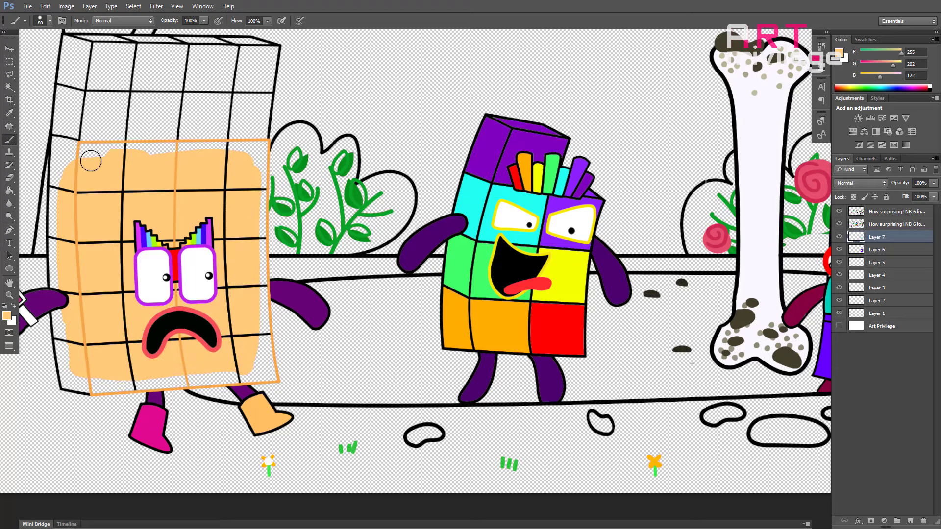
pyautogui.moveTo(154, 163)
pyautogui.mouseDown()
pyautogui.moveTo(72, 352)
pyautogui.moveTo(216, 370)
pyautogui.moveTo(250, 243)
pyautogui.moveTo(254, 167)
pyautogui.mouseUp()
# Extend the light orange to the block's outlines with a smaller brush and clean up its right edge with the eraser.
pyautogui.scroll(5, 230, 157)
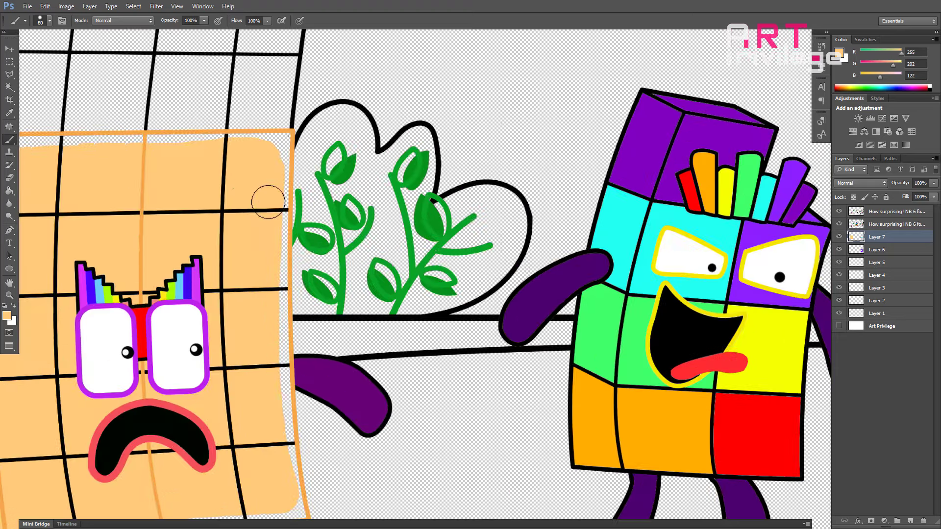
pyautogui.moveTo(190, 142); pyautogui.dragTo(153, 142)
pyautogui.moveTo(121, 171)
pyautogui.mouseDown()
pyautogui.moveTo(257, 147)
pyautogui.moveTo(129, 148)
pyautogui.mouseUp()
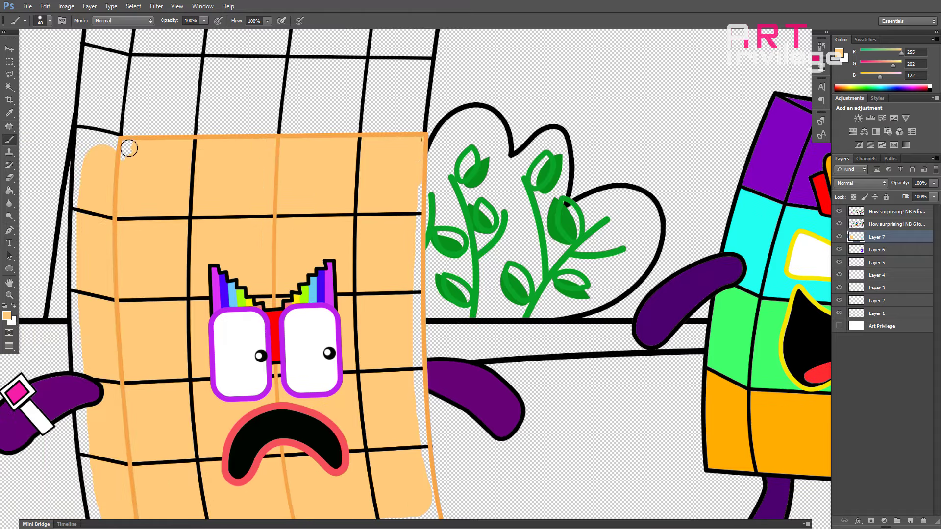
pyautogui.moveTo(78, 269); pyautogui.dragTo(80, 366)
pyautogui.moveTo(144, 393); pyautogui.dragTo(179, 206)
pyautogui.moveTo(117, 228); pyautogui.dragTo(126, 303)
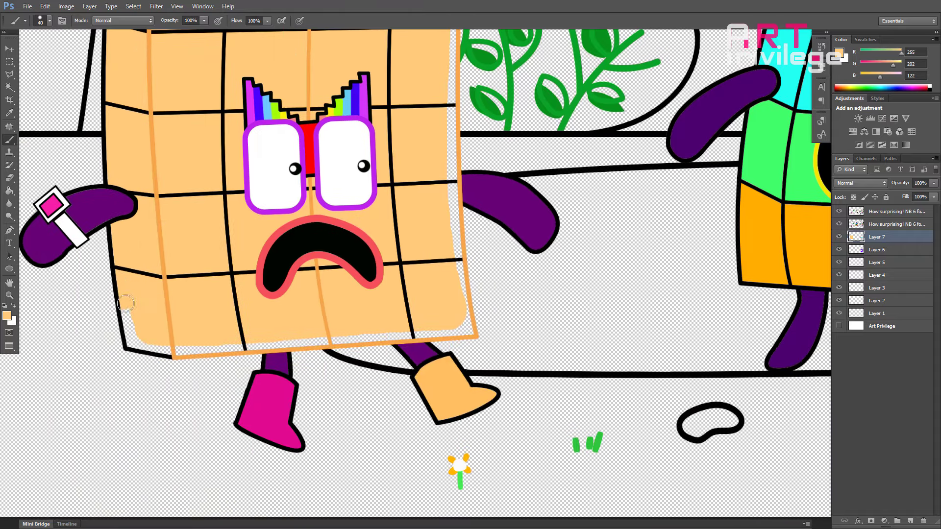
pyautogui.moveTo(218, 346); pyautogui.dragTo(399, 333)
pyautogui.moveTo(463, 298); pyautogui.dragTo(455, 236)
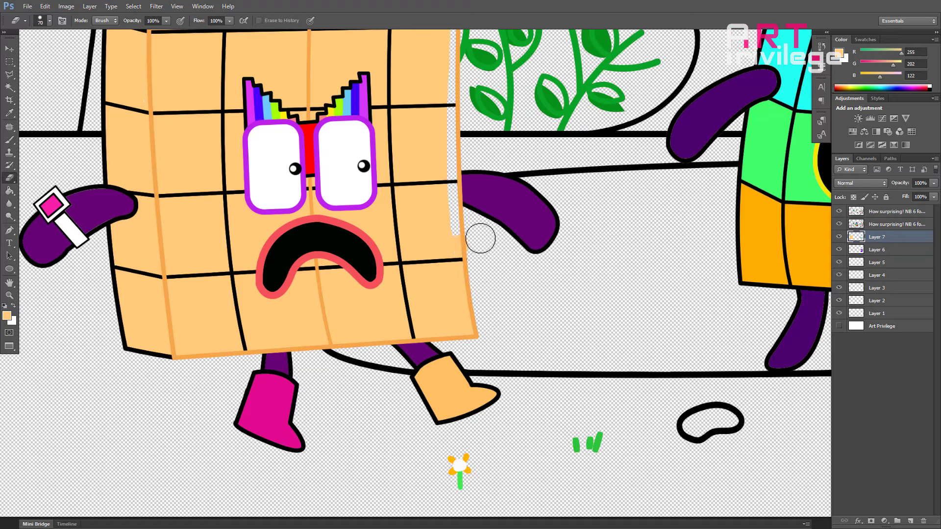
pyautogui.moveTo(422, 118); pyautogui.dragTo(435, 276)
pyautogui.moveTo(456, 264); pyautogui.dragTo(462, 160)
# Brush hot pink (RGB 255, 0, 144) over the large character's uncoloured upper rows on Layer 6.
pyautogui.scroll(-5, 186, 279)
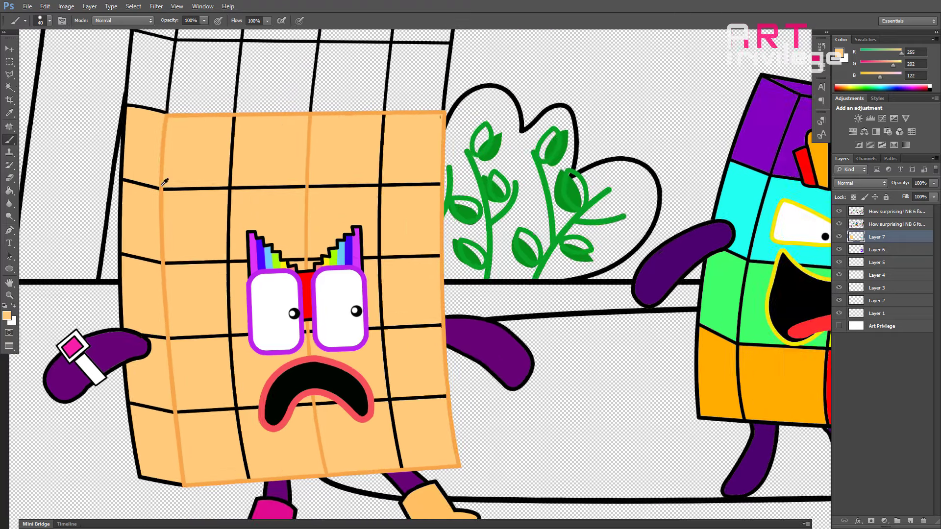
pyautogui.click(881, 250)
pyautogui.click(917, 88)
pyautogui.click(838, 53)
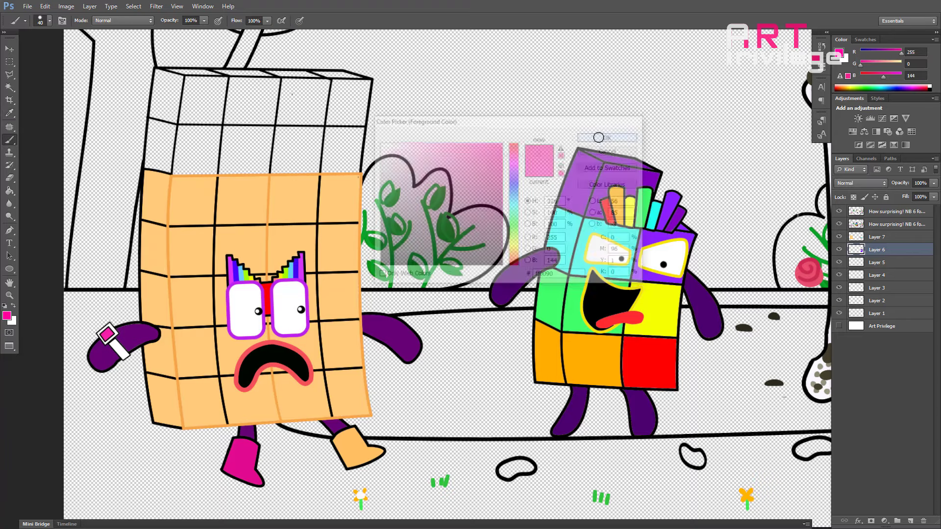
pyautogui.moveTo(269, 157)
pyautogui.mouseDown()
pyautogui.moveTo(282, 142)
pyautogui.moveTo(343, 147)
pyautogui.moveTo(340, 114)
pyautogui.moveTo(196, 123)
pyautogui.moveTo(169, 184)
pyautogui.moveTo(350, 86)
pyautogui.moveTo(172, 94)
pyautogui.moveTo(157, 161)
pyautogui.mouseUp()
# Complete the hot pink up to the outlines of the large character's upper rows with a smaller brush.
pyautogui.scroll(5, 131, 75)
pyautogui.press('[')
pyautogui.press('[')
pyautogui.press('[')
pyautogui.moveTo(164, 217)
pyautogui.mouseDown()
pyautogui.moveTo(177, 73)
pyautogui.moveTo(246, 81)
pyautogui.moveTo(400, 72)
pyautogui.moveTo(499, 85)
pyautogui.moveTo(492, 225)
pyautogui.mouseUp()
pyautogui.press('[')
pyautogui.press('[')
pyautogui.press('e')
pyautogui.press('b')
pyautogui.scroll(-7, 130, 130)
pyautogui.moveTo(391, 139); pyautogui.dragTo(355, 214)
# Fill the left tree's trunk and branch brown (RGB 180, 116, 14) on the lower line-art layer.
pyautogui.keyDown('alt'); pyautogui.click(350, 202); pyautogui.keyUp('alt')
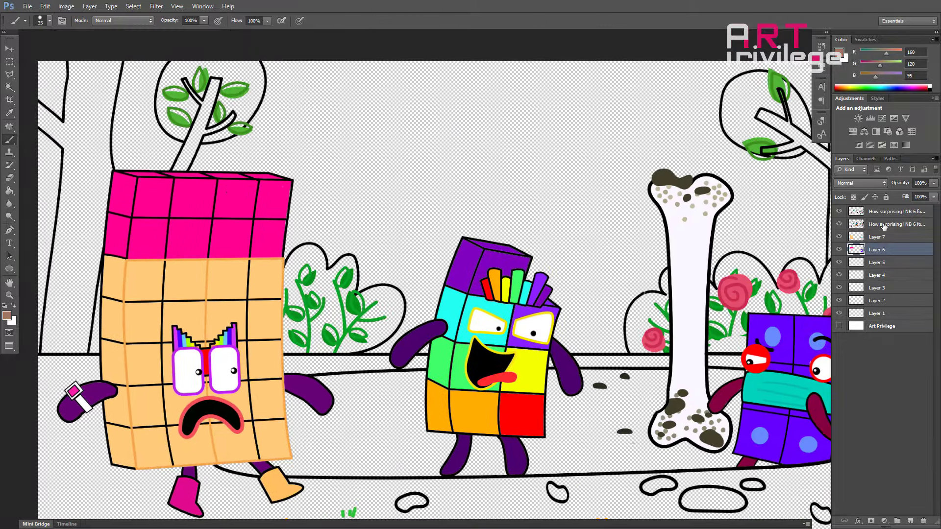
pyautogui.click(883, 226)
pyautogui.click(7, 316)
pyautogui.moveTo(460, 179); pyautogui.dragTo(473, 181)
pyautogui.click(513, 255)
pyautogui.click(492, 179)
pyautogui.click(609, 138)
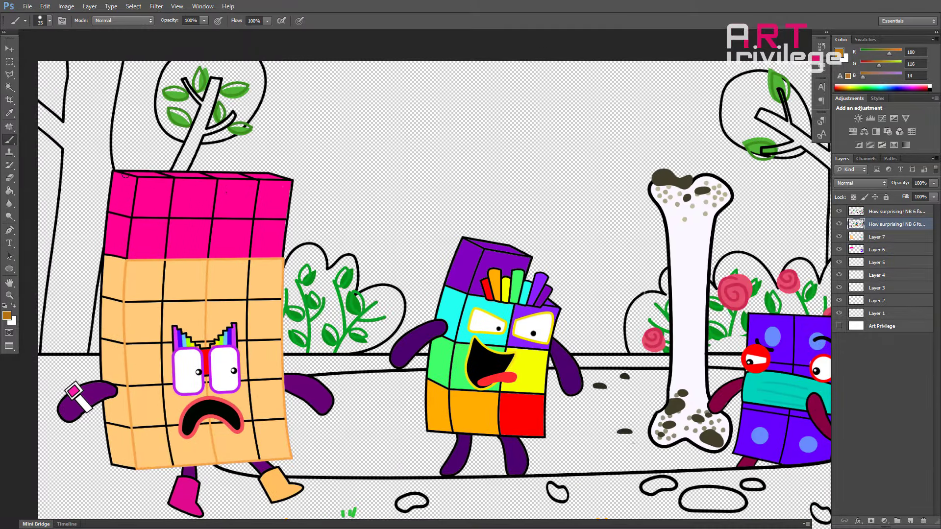
pyautogui.press('g')
pyautogui.click(83, 150)
pyautogui.click(182, 157)
# Paint the left tree's round foliage green (RGB 40, 163, 8) on Layer 7.
pyautogui.click(884, 237)
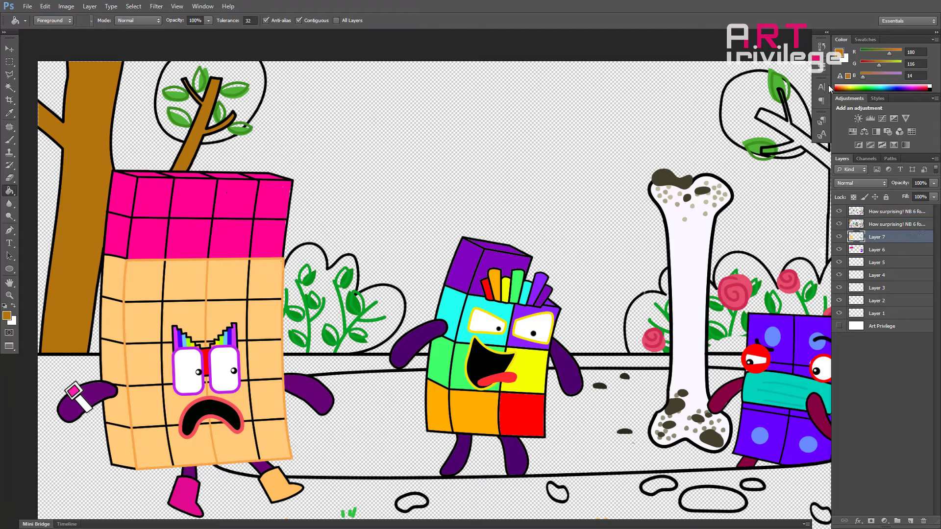
pyautogui.click(7, 316)
pyautogui.click(181, 118)
pyautogui.click(496, 187)
pyautogui.click(608, 138)
pyautogui.press('b')
pyautogui.moveTo(214, 111)
pyautogui.mouseDown()
pyautogui.moveTo(184, 108)
pyautogui.moveTo(190, 70)
pyautogui.mouseUp()
pyautogui.scroll(5, 189, 66)
pyautogui.moveTo(147, 141)
pyautogui.mouseDown()
pyautogui.moveTo(170, 172)
pyautogui.moveTo(159, 123)
pyautogui.moveTo(248, 105)
pyautogui.moveTo(215, 176)
pyautogui.moveTo(245, 170)
pyautogui.moveTo(294, 99)
pyautogui.moveTo(280, 95)
pyautogui.moveTo(299, 85)
pyautogui.mouseUp()
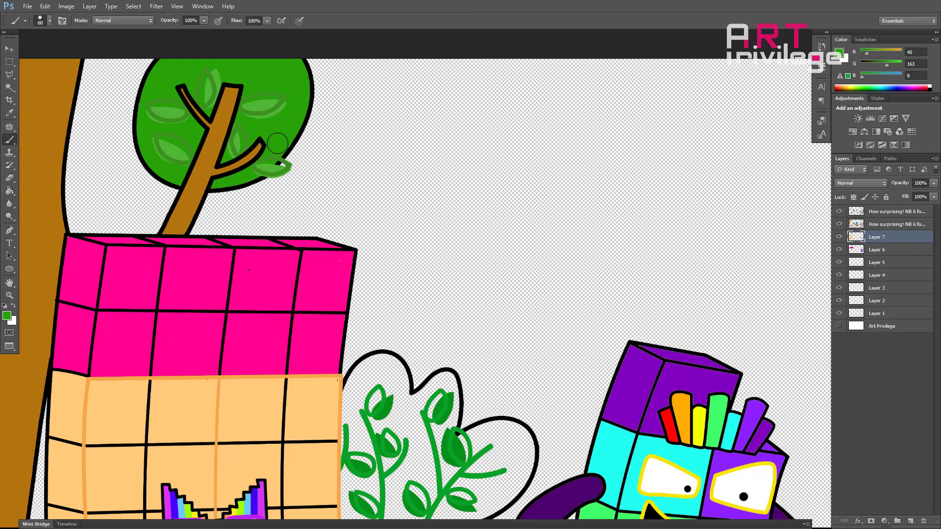
# Paint the bush beside the large character bright green (RGB 41, 196, 0) up to its outline.
pyautogui.scroll(-4, 277, 144)
pyautogui.moveTo(479, 256)
pyautogui.mouseDown()
pyautogui.moveTo(439, 237)
pyautogui.moveTo(358, 148)
pyautogui.mouseUp()
pyautogui.scroll(2, 221, 220)
pyautogui.moveTo(218, 230)
pyautogui.mouseDown()
pyautogui.moveTo(225, 220)
pyautogui.moveTo(216, 298)
pyautogui.moveTo(193, 225)
pyautogui.moveTo(212, 205)
pyautogui.mouseUp()
pyautogui.click(7, 316)
pyautogui.click(498, 175)
pyautogui.press('Return')
pyautogui.press('b')
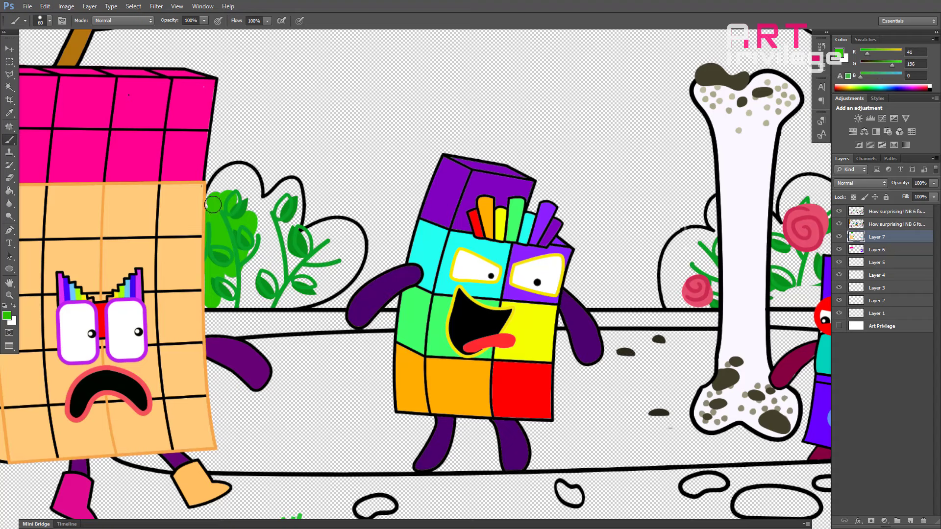
pyautogui.moveTo(235, 173)
pyautogui.mouseDown()
pyautogui.moveTo(254, 198)
pyautogui.moveTo(232, 278)
pyautogui.moveTo(213, 301)
pyautogui.moveTo(321, 292)
pyautogui.moveTo(247, 257)
pyautogui.moveTo(286, 237)
pyautogui.moveTo(271, 189)
pyautogui.mouseUp()
pyautogui.scroll(1, 284, 238)
pyautogui.moveTo(294, 225)
pyautogui.mouseDown()
pyautogui.moveTo(333, 229)
pyautogui.moveTo(345, 242)
pyautogui.moveTo(370, 228)
pyautogui.moveTo(380, 250)
pyautogui.moveTo(346, 304)
pyautogui.moveTo(294, 318)
pyautogui.mouseUp()
pyautogui.scroll(-1, 78, 273)
# Paint the rose bushes behind the bone and the purple character bright green (RGB 41, 196, 0) on Layer 5.
pyautogui.scroll(-5, 78, 273)
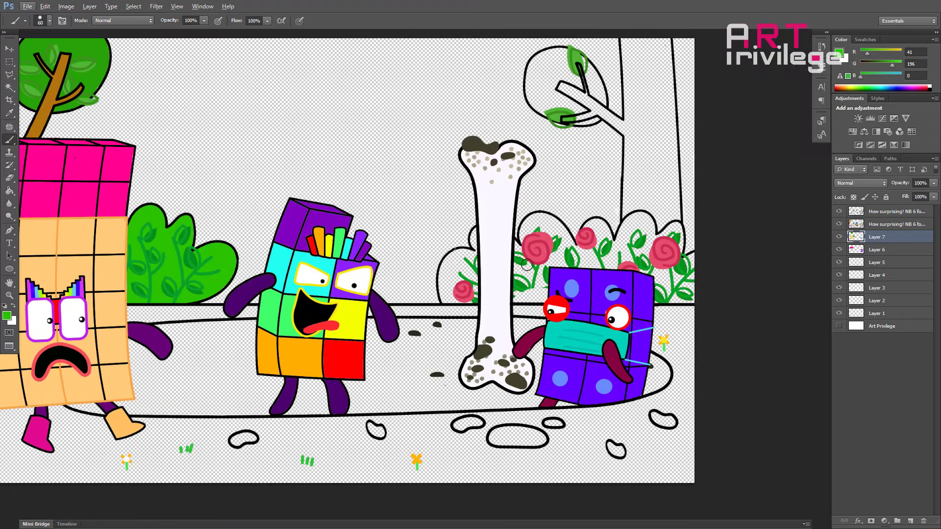
pyautogui.scroll(3, 737, 223)
pyautogui.click(877, 262)
pyautogui.moveTo(391, 295)
pyautogui.mouseDown()
pyautogui.moveTo(395, 326)
pyautogui.moveTo(381, 327)
pyautogui.moveTo(360, 308)
pyautogui.moveTo(381, 324)
pyautogui.moveTo(362, 286)
pyautogui.mouseUp()
pyautogui.moveTo(479, 255)
pyautogui.mouseDown()
pyautogui.moveTo(495, 221)
pyautogui.moveTo(526, 251)
pyautogui.moveTo(480, 232)
pyautogui.moveTo(451, 270)
pyautogui.moveTo(482, 317)
pyautogui.mouseUp()
pyautogui.scroll(1, 476, 325)
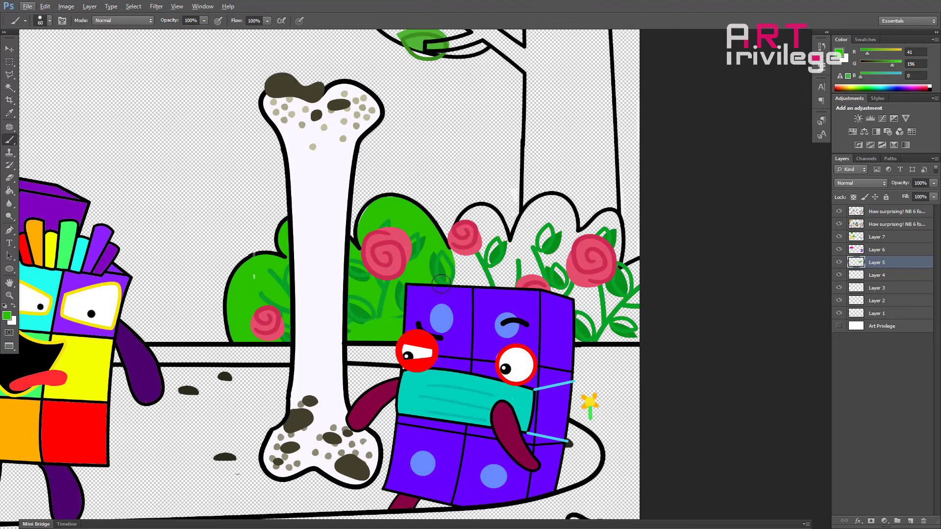
pyautogui.moveTo(510, 279)
pyautogui.mouseDown()
pyautogui.moveTo(463, 245)
pyautogui.moveTo(477, 216)
pyautogui.moveTo(538, 209)
pyautogui.moveTo(532, 269)
pyautogui.moveTo(595, 228)
pyautogui.mouseUp()
pyautogui.moveTo(596, 271); pyautogui.dragTo(583, 326)
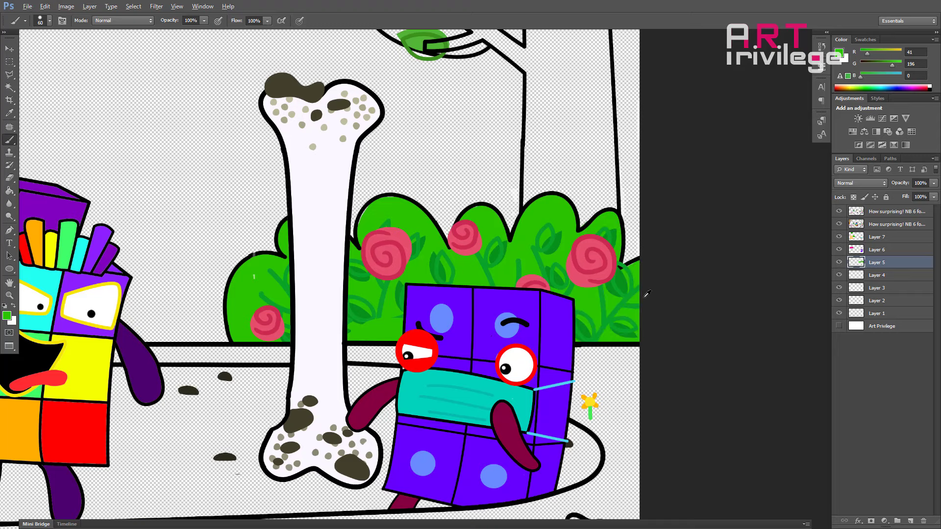
# Fill the right tree's foliage green (RGB 40, 163, 8) and its trunk and branch brown (RGB 180, 116, 14).
pyautogui.scroll(-3, 755, 316)
pyautogui.moveTo(686, 294); pyautogui.dragTo(775, 310)
pyautogui.click(889, 226)
pyautogui.press('g')
pyautogui.keyDown('alt'); pyautogui.click(175, 121); pyautogui.keyUp('alt')
pyautogui.click(620, 121)
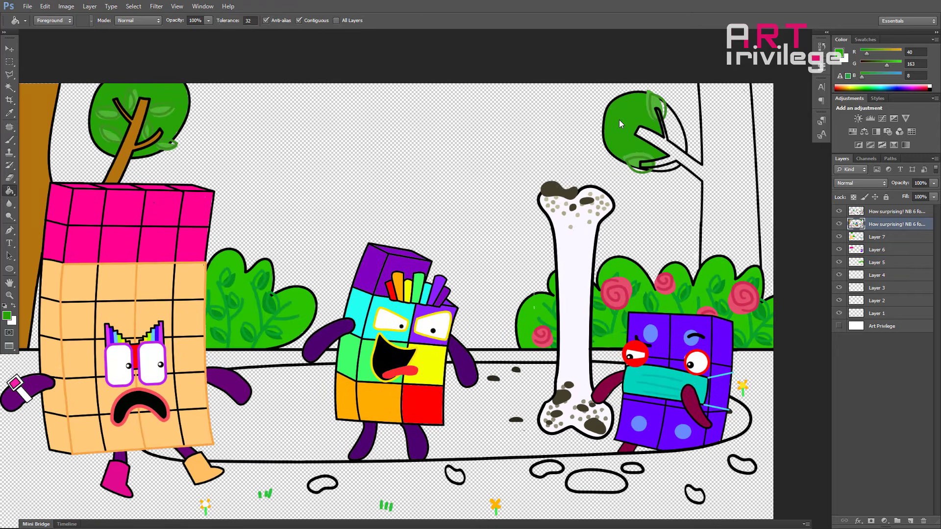
pyautogui.keyDown('alt'); pyautogui.click(123, 156); pyautogui.keyUp('alt')
pyautogui.click(724, 172)
# Touch up the unfilled gaps in the right tree's foliage on Layer 7 with the same green.
pyautogui.click(882, 237)
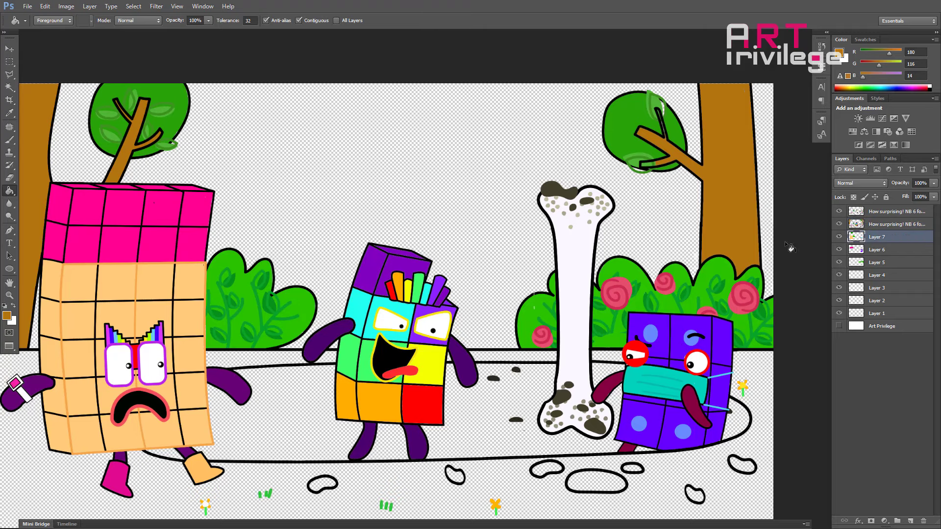
pyautogui.press('b')
pyautogui.keyDown('alt'); pyautogui.click(667, 126); pyautogui.keyUp('alt')
pyautogui.scroll(-1, 651, 163)
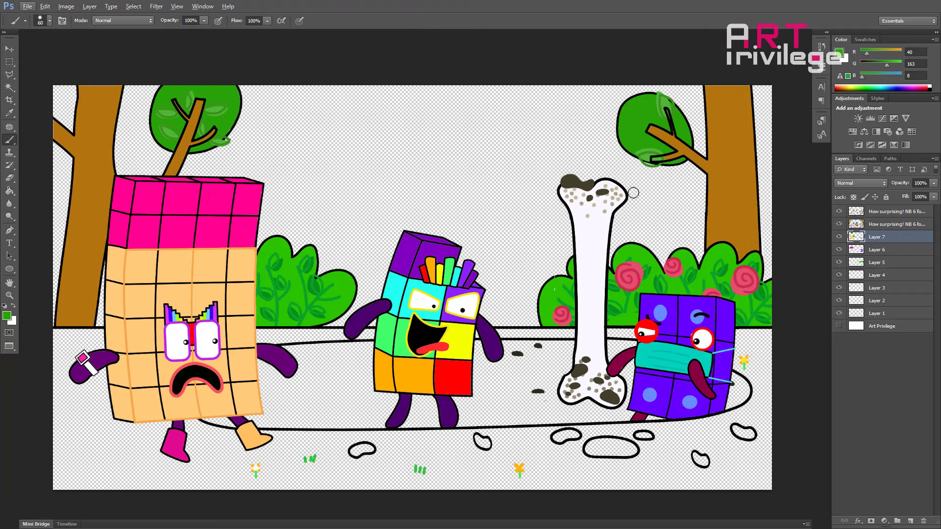
# Merge the layers from Layer 5 up to the lower line-art layer into one.
pyautogui.click(882, 263)
pyautogui.keyDown('shift'); pyautogui.click(884, 225); pyautogui.keyUp('shift')
pyautogui.hotkey('ctrl', 'e')
# Paint the whole sky cyan (RGB 0, 246, 255) behind the scene on Layer 4 with a large brush.
pyautogui.click(897, 240)
pyautogui.click(7, 316)
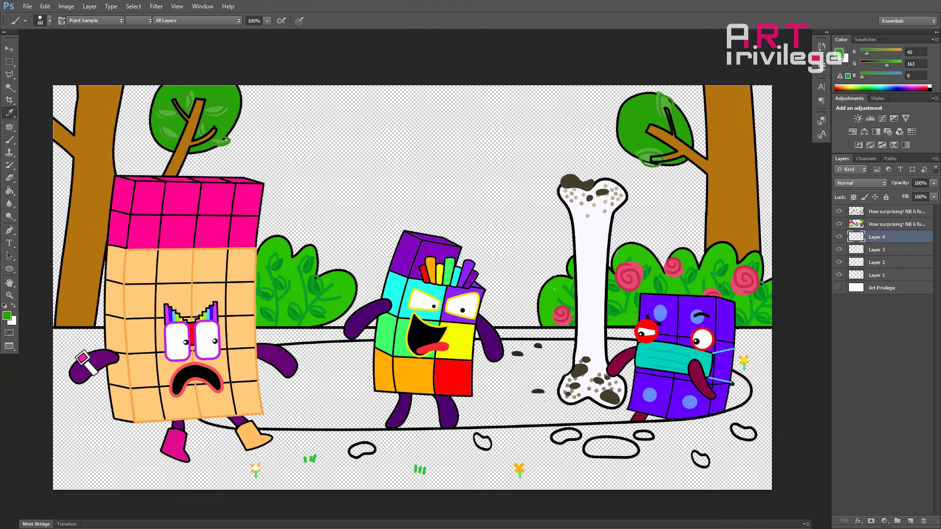
pyautogui.moveTo(513, 204); pyautogui.dragTo(512, 199)
pyautogui.click(503, 142)
pyautogui.click(609, 136)
pyautogui.moveTo(712, 94)
pyautogui.mouseDown()
pyautogui.moveTo(687, 107)
pyautogui.moveTo(602, 249)
pyautogui.moveTo(750, 140)
pyautogui.moveTo(561, 84)
pyautogui.moveTo(612, 168)
pyautogui.moveTo(290, 94)
pyautogui.moveTo(130, 179)
pyautogui.moveTo(64, 282)
pyautogui.mouseUp()
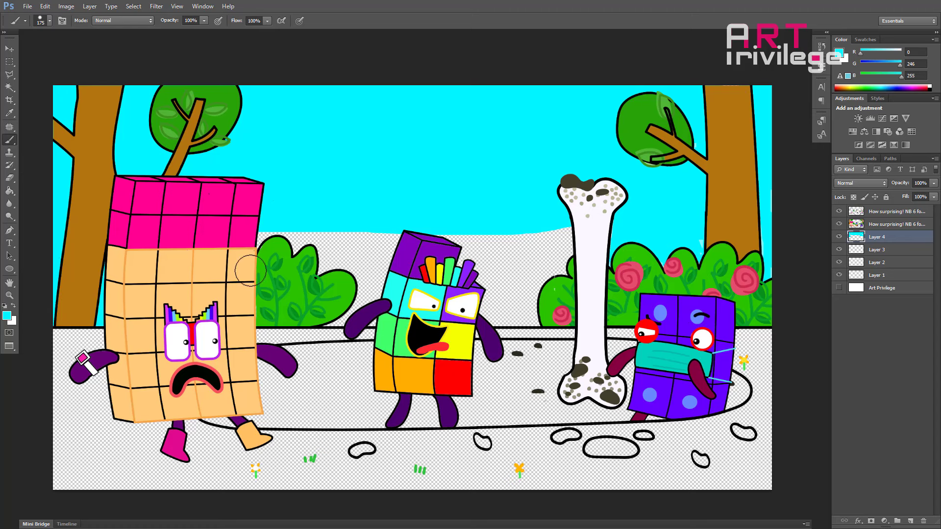
pyautogui.moveTo(250, 270)
pyautogui.mouseDown()
pyautogui.moveTo(320, 310)
pyautogui.moveTo(587, 267)
pyautogui.moveTo(526, 184)
pyautogui.mouseUp()
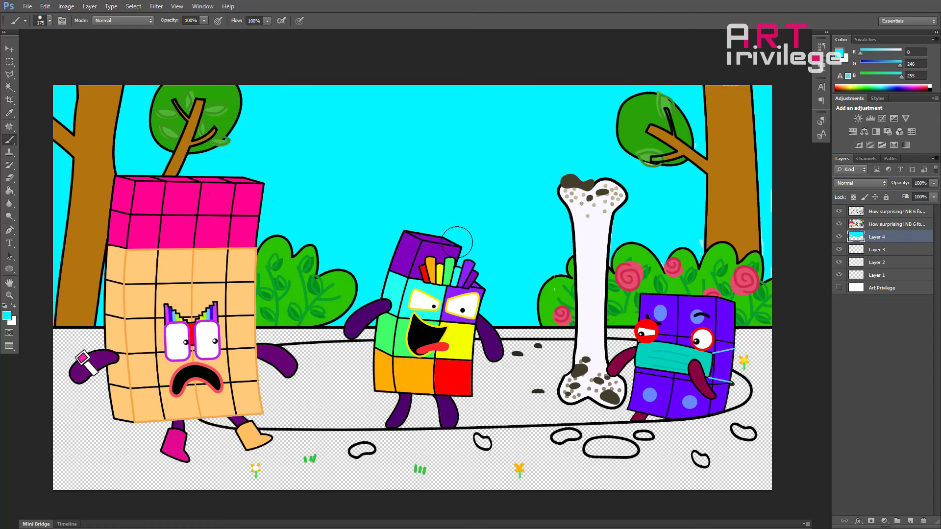
# Brush dark brown (RGB 106, 86, 44) onto the dirt patch between the large and middle characters.
pyautogui.click(839, 53)
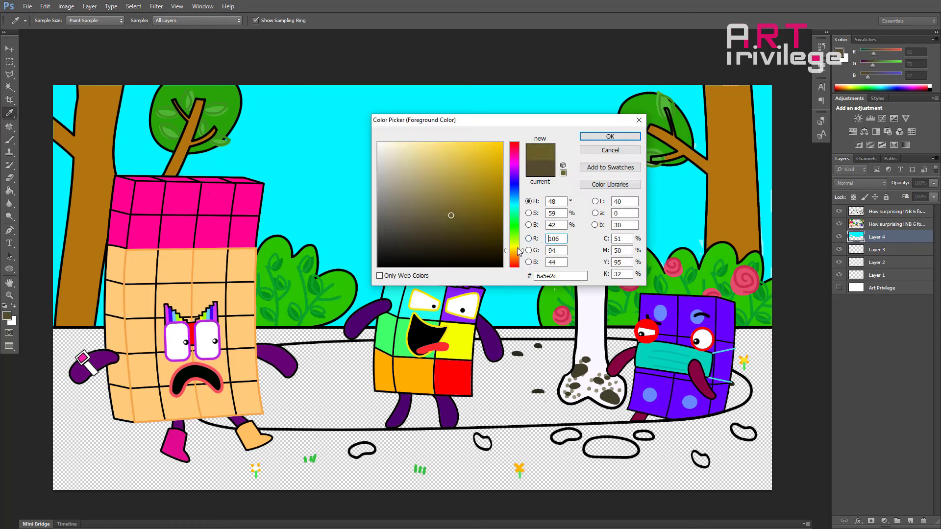
pyautogui.moveTo(520, 251); pyautogui.dragTo(520, 254)
pyautogui.click(610, 136)
pyautogui.press('b')
pyautogui.moveTo(349, 392)
pyautogui.mouseDown()
pyautogui.moveTo(274, 378)
pyautogui.moveTo(284, 365)
pyautogui.mouseUp()
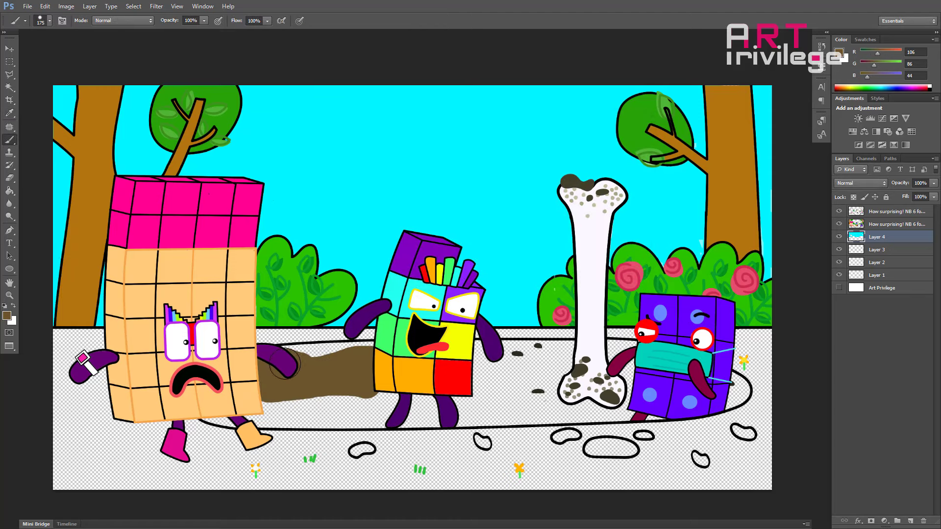
# Erase stray paint above the dirt patch and paint the rest of its oval dark brown up to the outline.
pyautogui.scroll(2, 332, 357)
pyautogui.press('e')
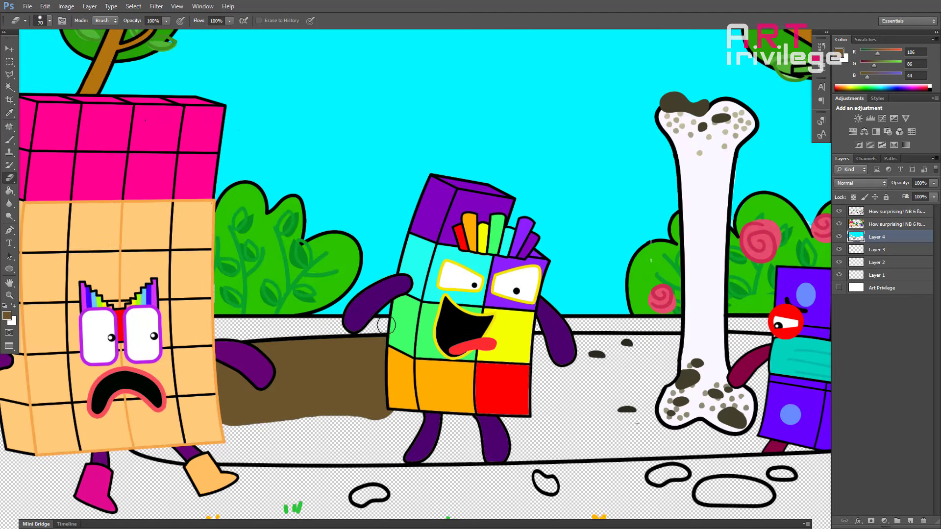
pyautogui.moveTo(386, 325); pyautogui.dragTo(383, 248)
pyautogui.press('b')
pyautogui.moveTo(169, 360)
pyautogui.mouseDown()
pyautogui.moveTo(407, 375)
pyautogui.moveTo(583, 343)
pyautogui.moveTo(559, 270)
pyautogui.moveTo(656, 299)
pyautogui.moveTo(537, 357)
pyautogui.moveTo(754, 349)
pyautogui.mouseUp()
pyautogui.moveTo(754, 343)
pyautogui.mouseDown()
pyautogui.moveTo(472, 340)
pyautogui.moveTo(475, 267)
pyautogui.mouseUp()
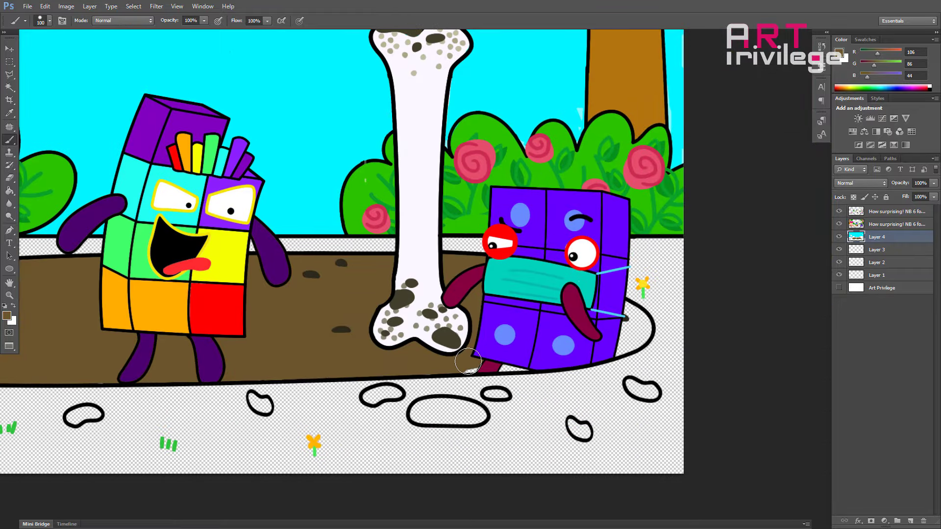
pyautogui.moveTo(618, 342); pyautogui.dragTo(642, 328)
# Fill the outlined stones below the dirt patch dark brown (RGB 106, 86, 44) on the lower line-art layer.
pyautogui.scroll(-2, 679, 272)
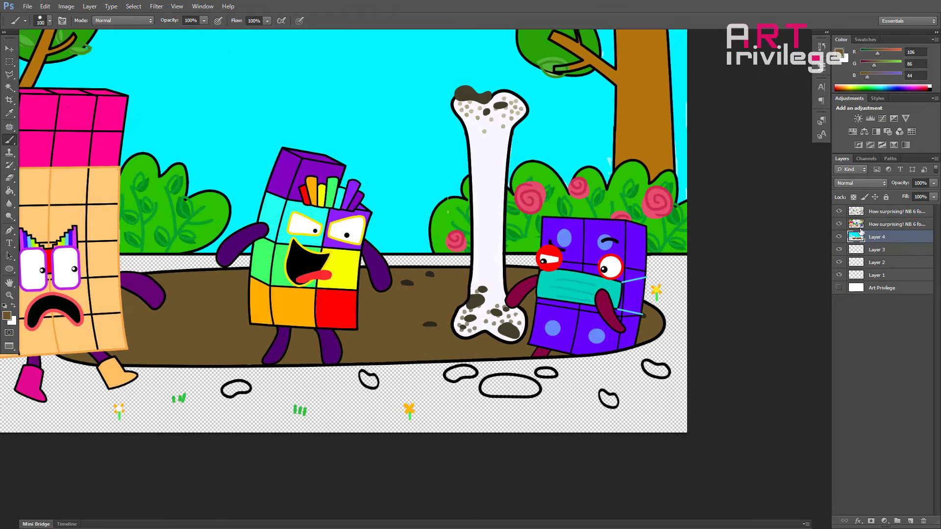
pyautogui.click(860, 226)
pyautogui.press('g')
pyautogui.click(655, 371)
pyautogui.click(609, 401)
pyautogui.click(546, 373)
pyautogui.click(510, 386)
pyautogui.click(462, 375)
pyautogui.moveTo(374, 385)
pyautogui.mouseDown()
pyautogui.moveTo(512, 400)
pyautogui.moveTo(470, 440)
pyautogui.mouseUp()
# Paint the ground around the dirt patch light green (RGB 96, 229, 109) on Layer 2.
pyautogui.click(883, 264)
pyautogui.press('b')
pyautogui.keyDown('alt'); pyautogui.click(444, 240); pyautogui.keyUp('alt')
pyautogui.click(7, 316)
pyautogui.click(451, 156)
pyautogui.click(609, 137)
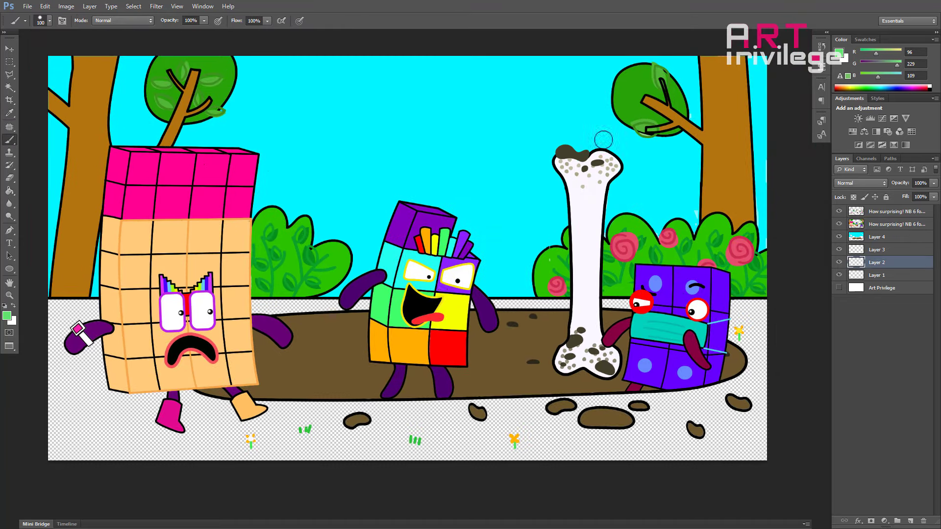
pyautogui.moveTo(378, 310)
pyautogui.mouseDown()
pyautogui.moveTo(260, 306)
pyautogui.moveTo(68, 350)
pyautogui.moveTo(216, 416)
pyautogui.moveTo(124, 451)
pyautogui.moveTo(754, 407)
pyautogui.moveTo(588, 448)
pyautogui.moveTo(767, 321)
pyautogui.moveTo(502, 302)
pyautogui.mouseUp()
pyautogui.moveTo(468, 359); pyautogui.dragTo(472, 368)
# Draw a flat black ellipse shape about 617 × 102 px beneath the large character's boots as a shadow.
pyautogui.rightClick(10, 269)
pyautogui.click(49, 287)
pyautogui.click(89, 20)
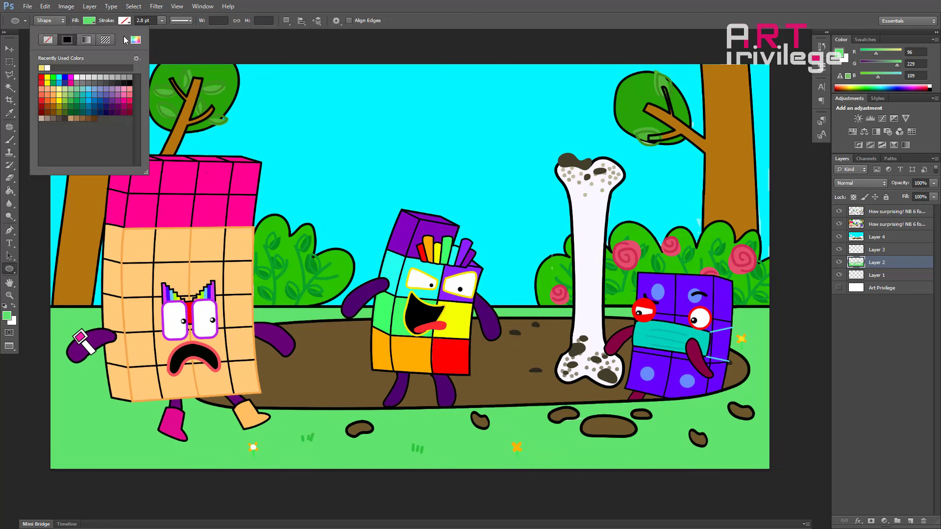
pyautogui.click(132, 40)
pyautogui.click(375, 253)
pyautogui.click(623, 129)
pyautogui.moveTo(149, 428); pyautogui.dragTo(259, 446)
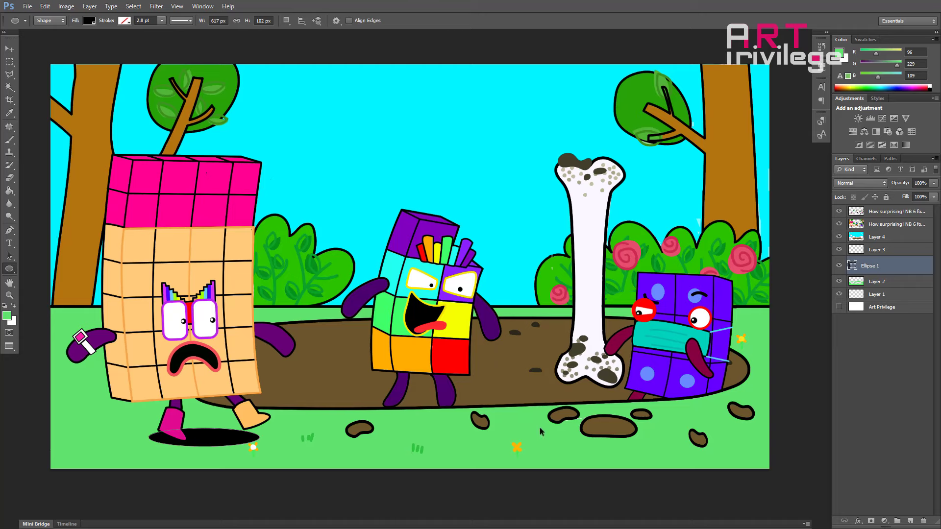
# Lower the shadow ellipse's layer fill to 31% and deselect the layer.
pyautogui.click(933, 196)
pyautogui.moveTo(930, 207); pyautogui.dragTo(899, 216)
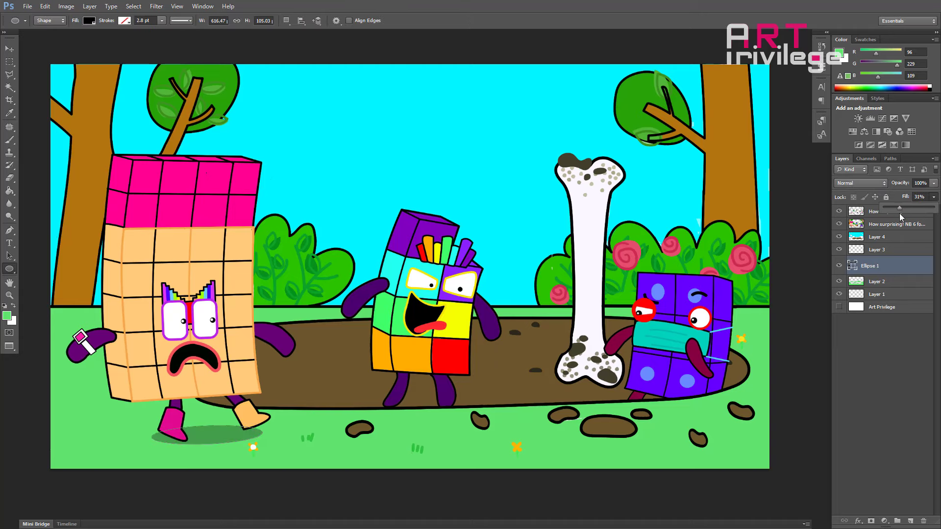
pyautogui.click(892, 399)
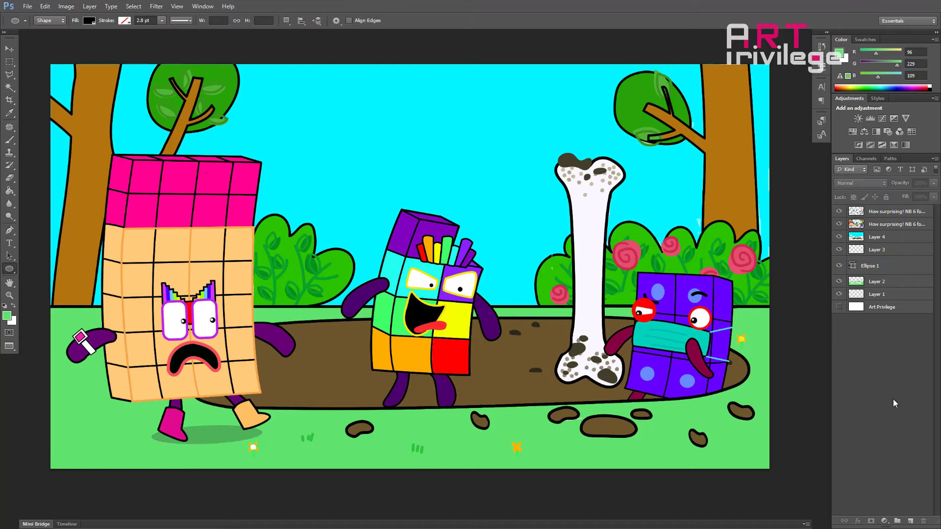